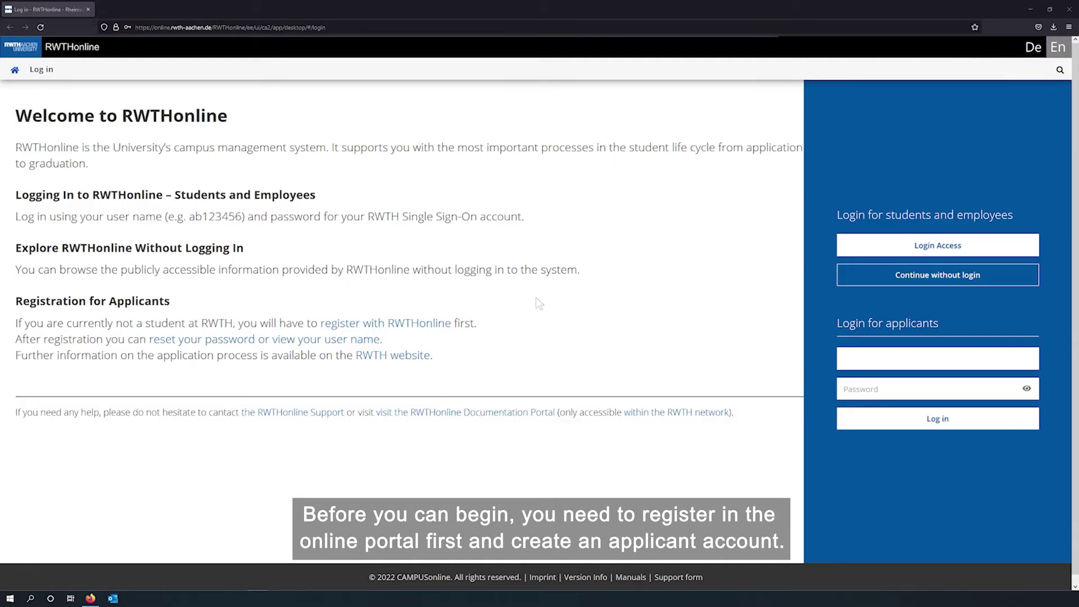
Fill in the applicant's first and last name, date of birth, female gender and Chinese nationality
click(434, 327)
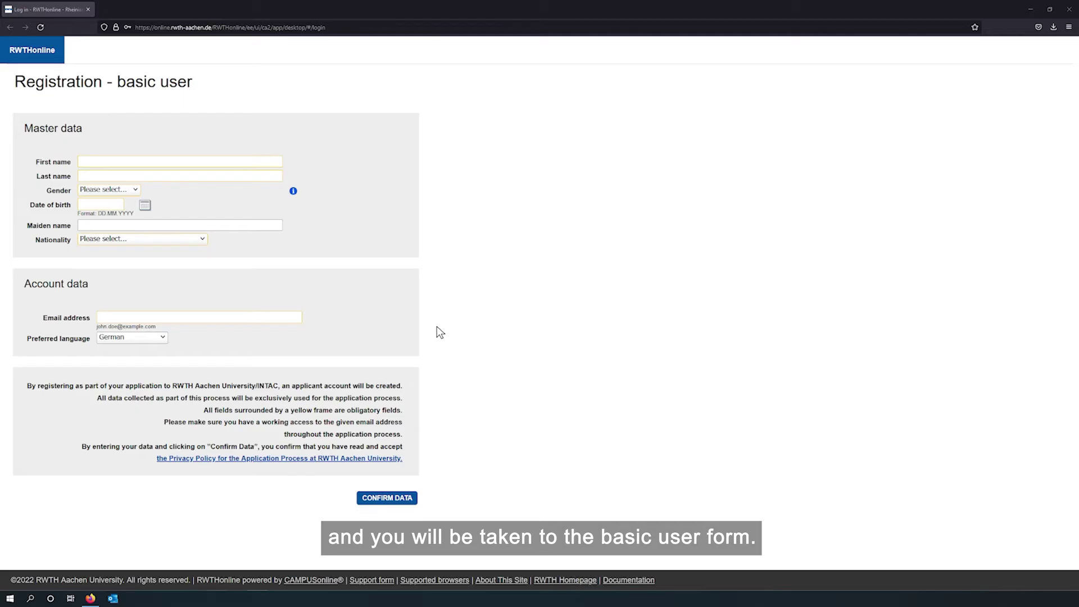
click(278, 162)
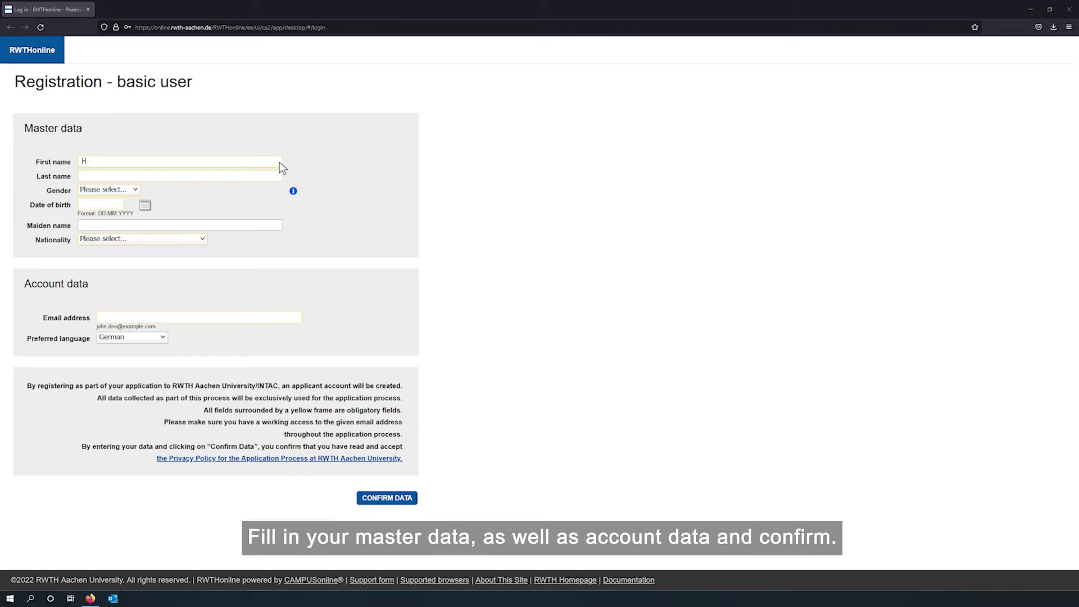
click(279, 176)
click(100, 204)
click(142, 239)
scroll(124, 337, down, 5)
click(101, 259)
Enter the applicant's e-mail address, choose English as preferred language, then confirm and submit the registration
click(199, 317)
click(132, 337)
click(112, 369)
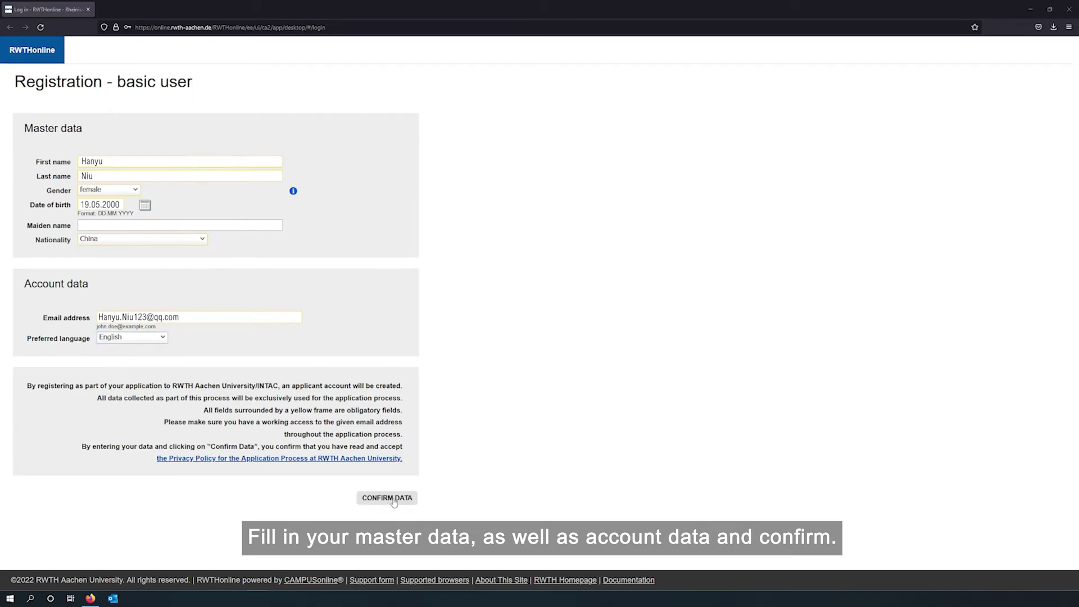
click(393, 500)
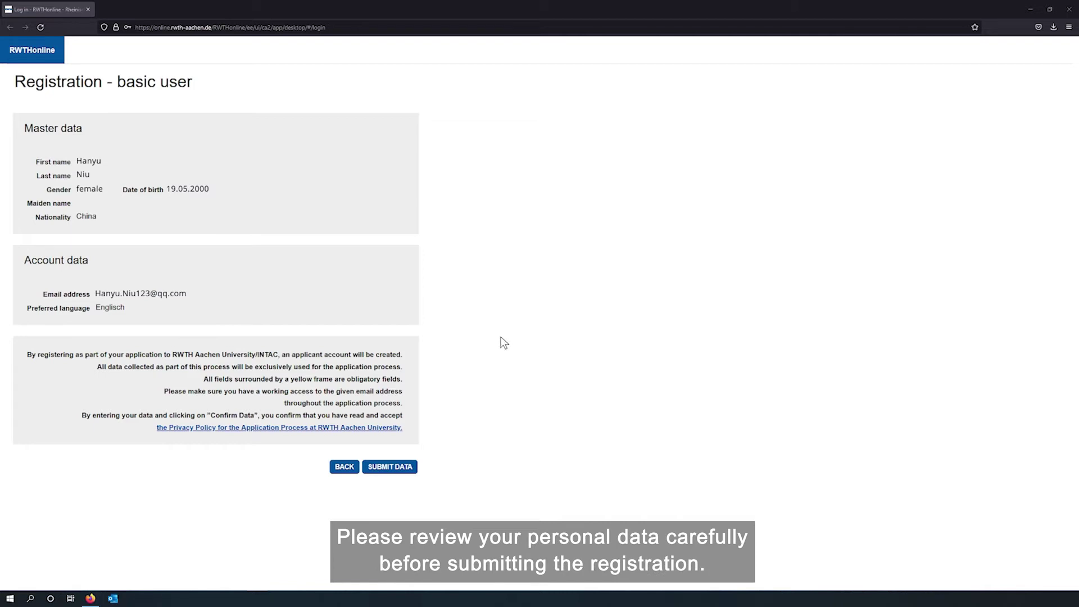
click(412, 472)
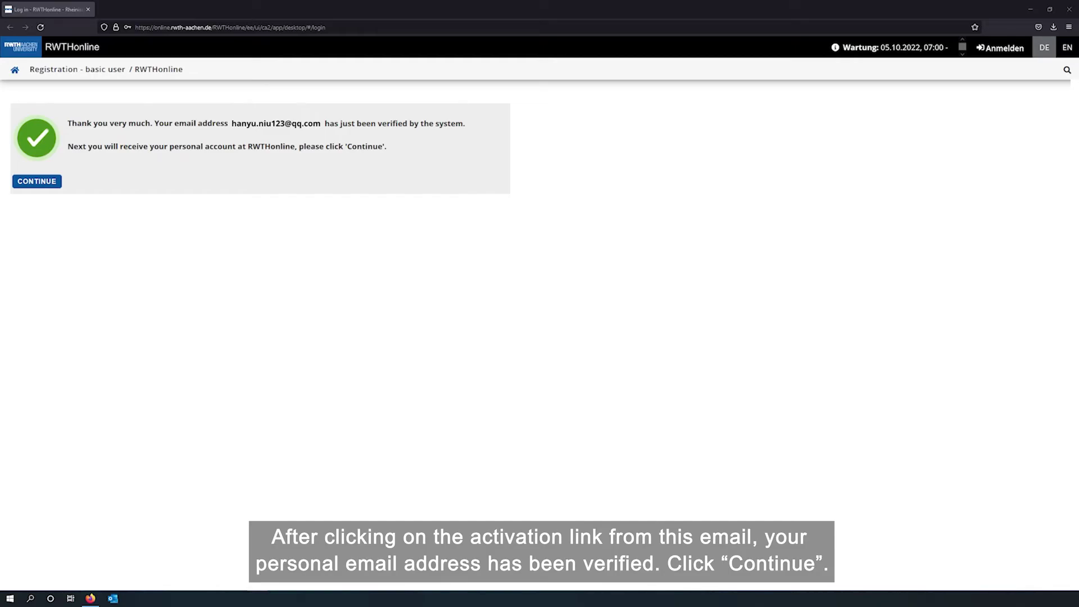
Enter and confirm the new account password and complete the registration
click(49, 184)
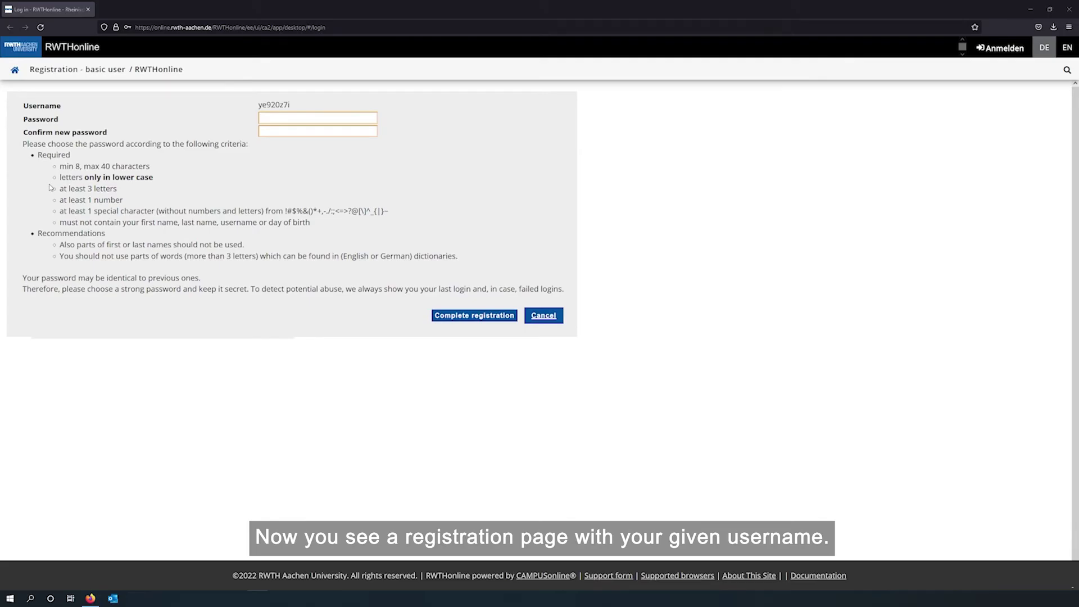
click(272, 118)
text(************)
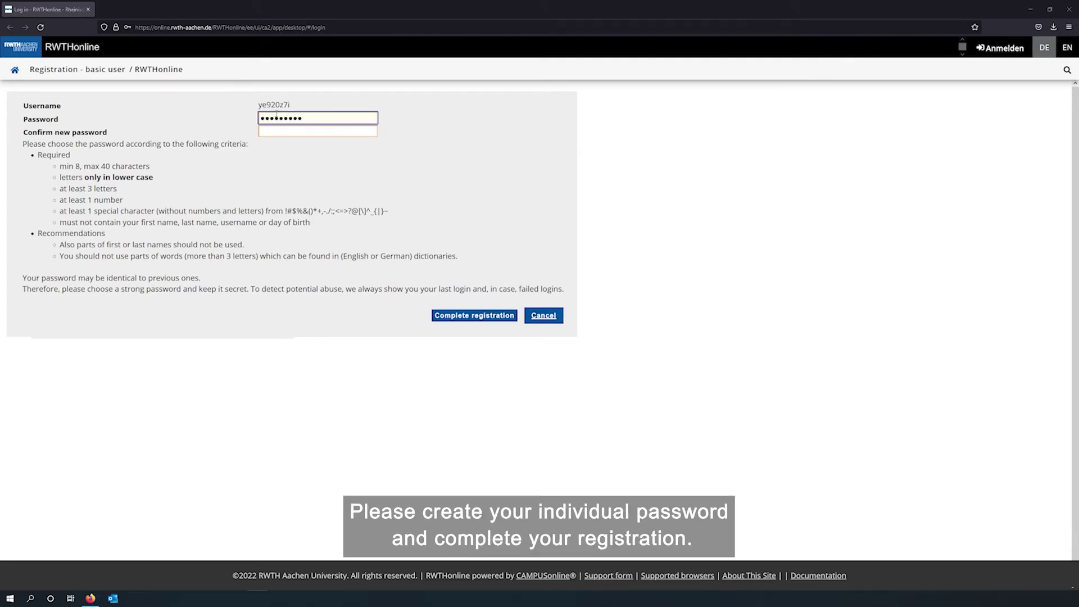
click(271, 130)
text(************)
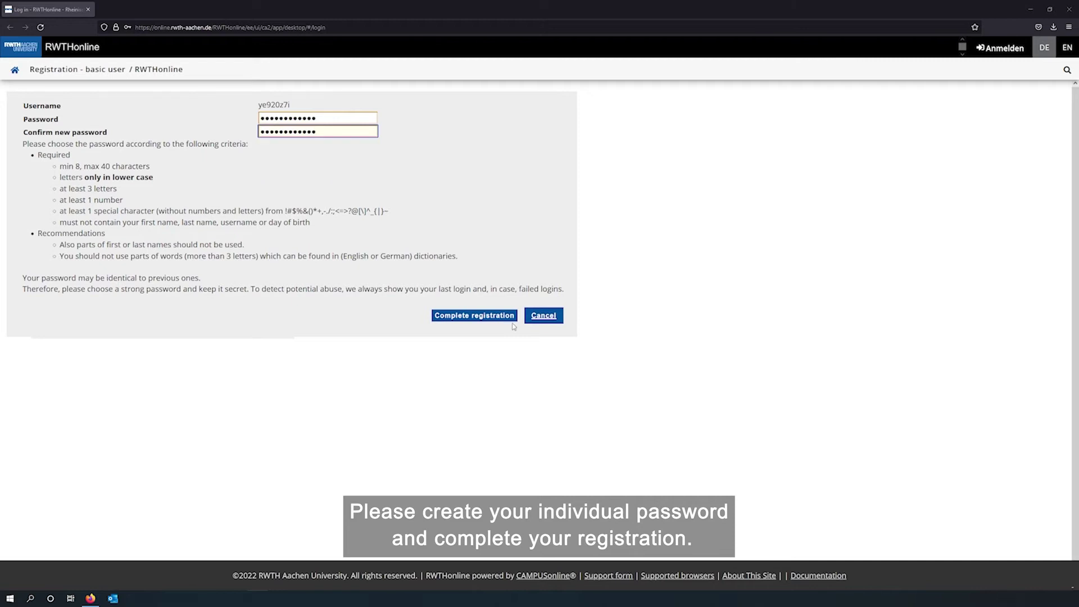
click(512, 319)
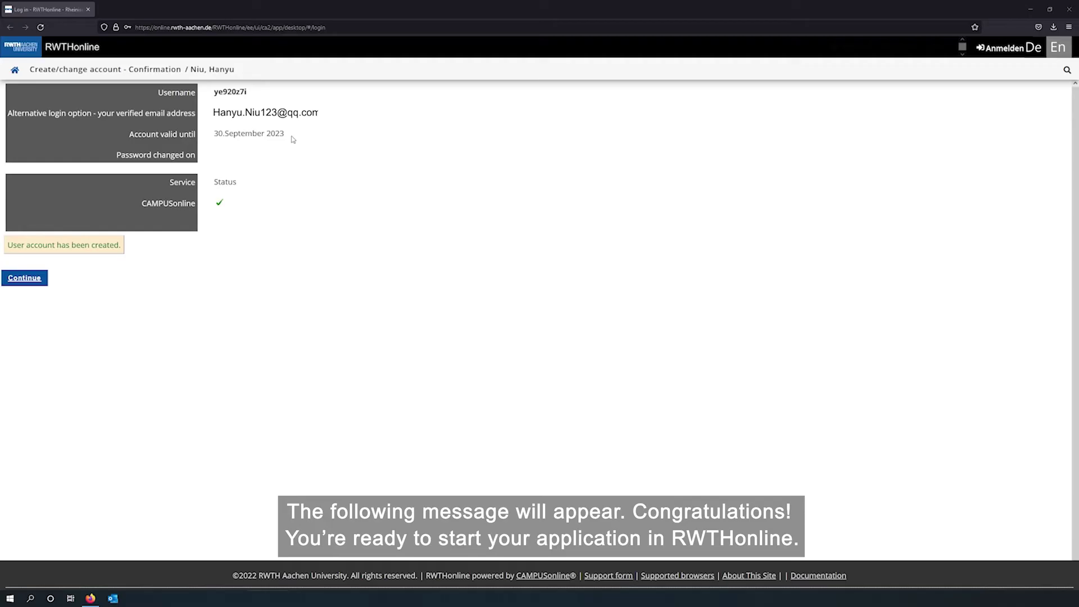
Go from the business card page to My Applications and enter a new application
click(23, 279)
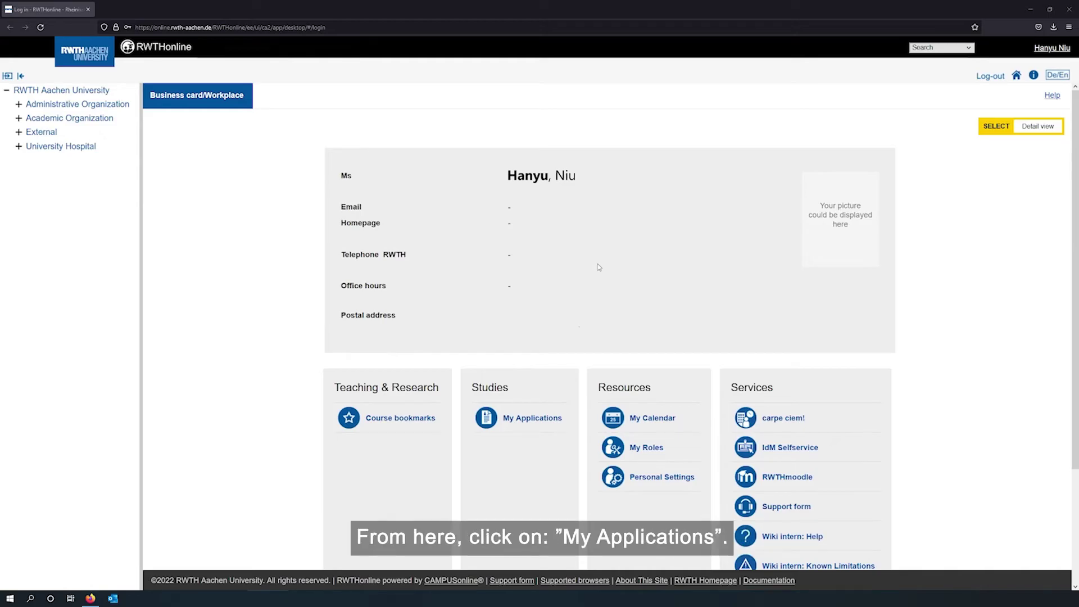
click(543, 418)
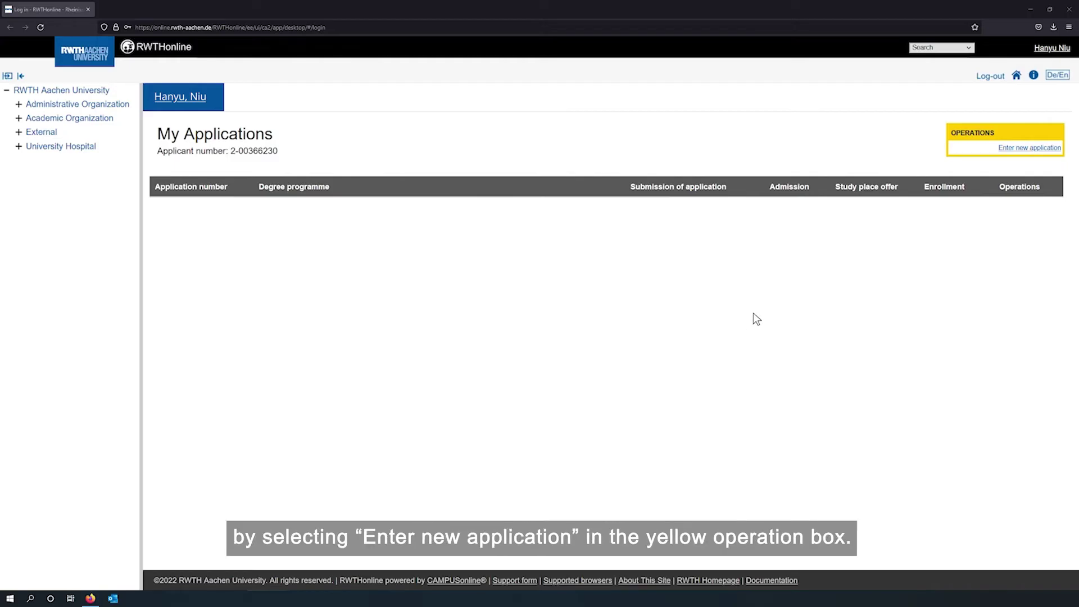
click(1045, 148)
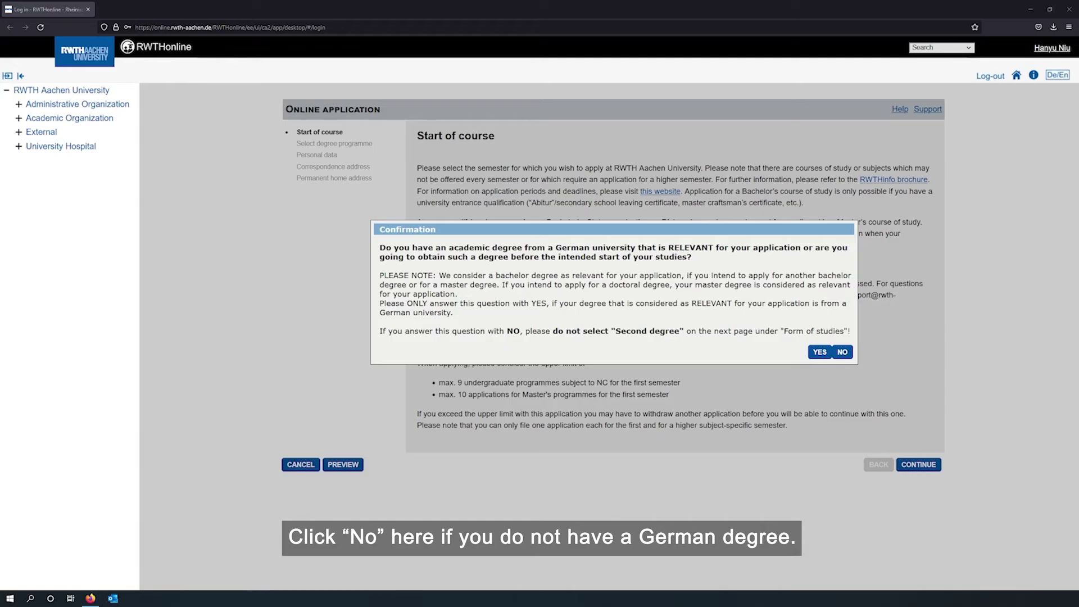
Answer no to holding a German degree and choose Winter semester 2022/23 as course start
click(844, 352)
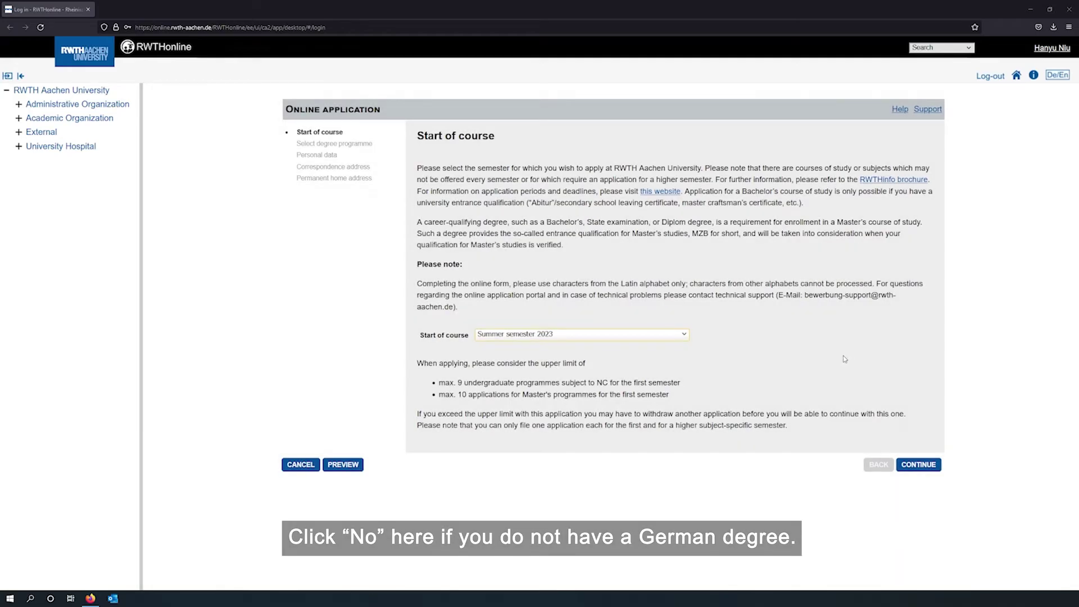
click(685, 335)
click(587, 368)
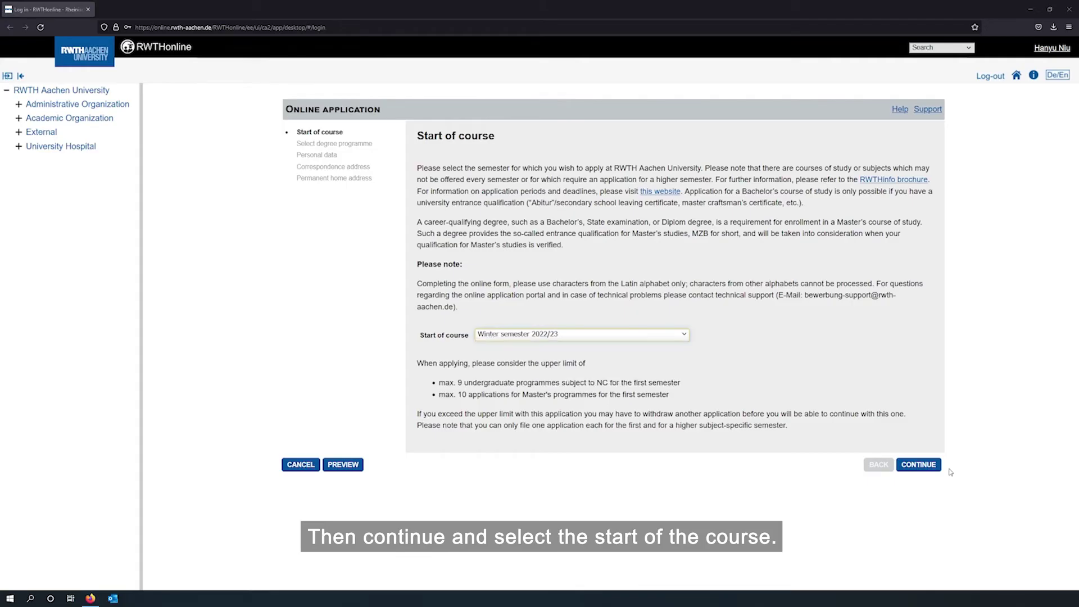
click(919, 464)
Select Master programme, Robotic Systems Engineering, 1 - Manual admission and Further training studies
click(772, 172)
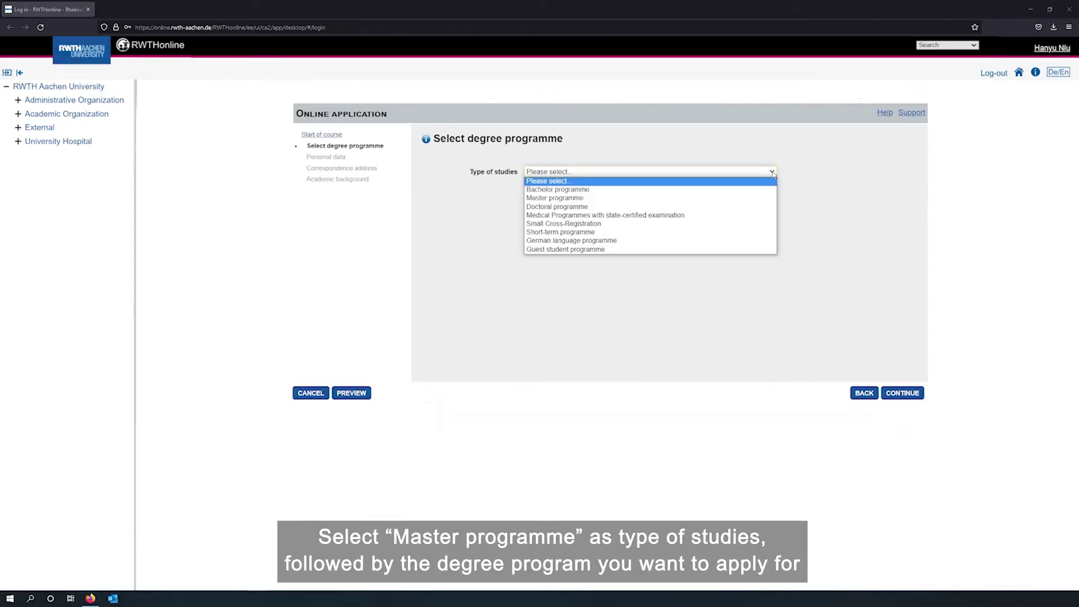
click(735, 198)
click(769, 206)
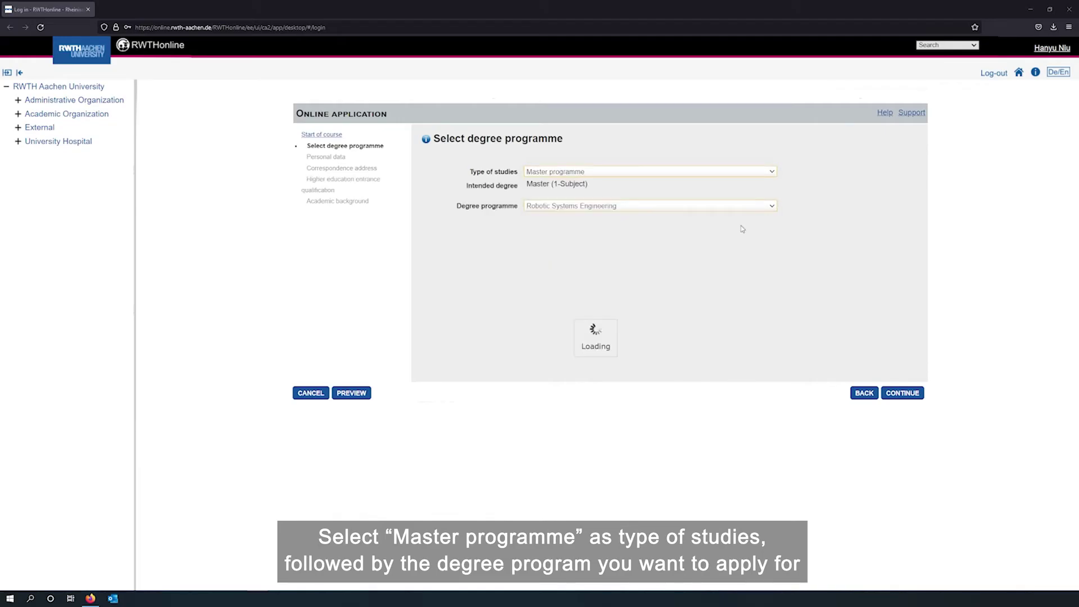
click(741, 225)
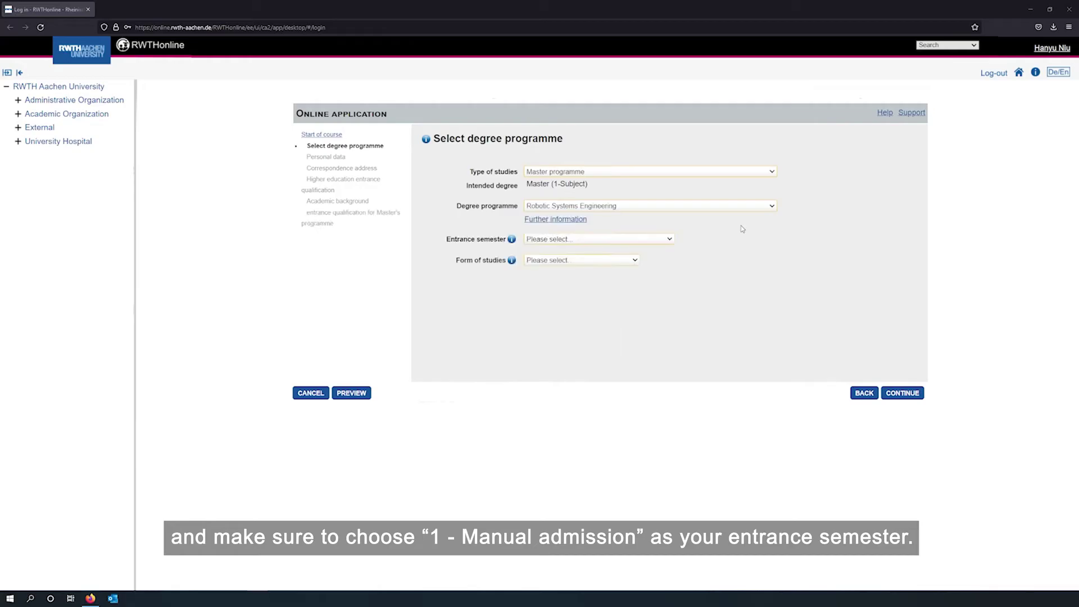
click(668, 241)
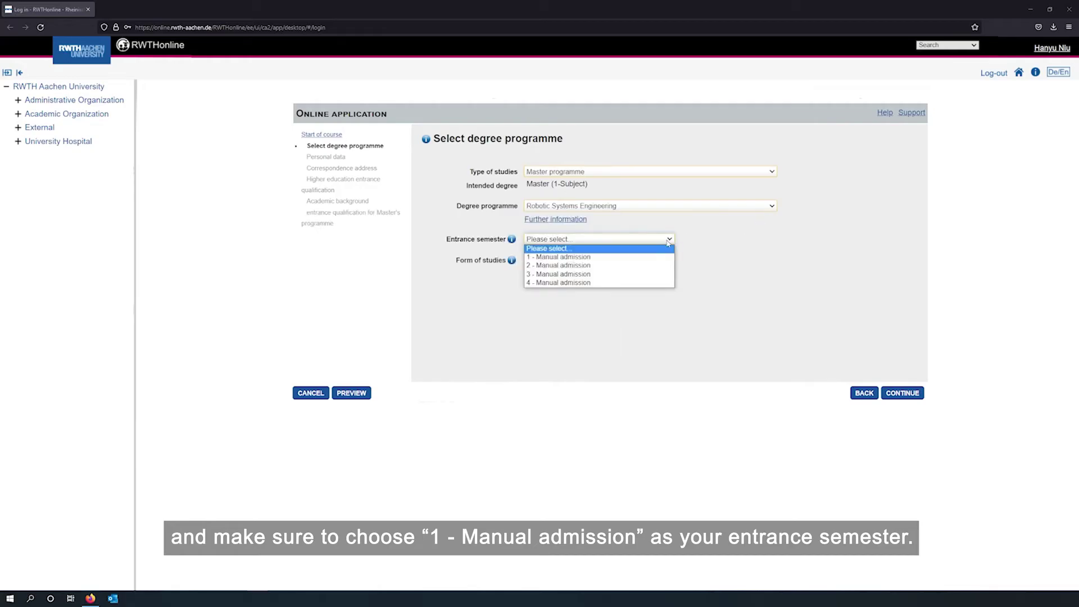
click(641, 256)
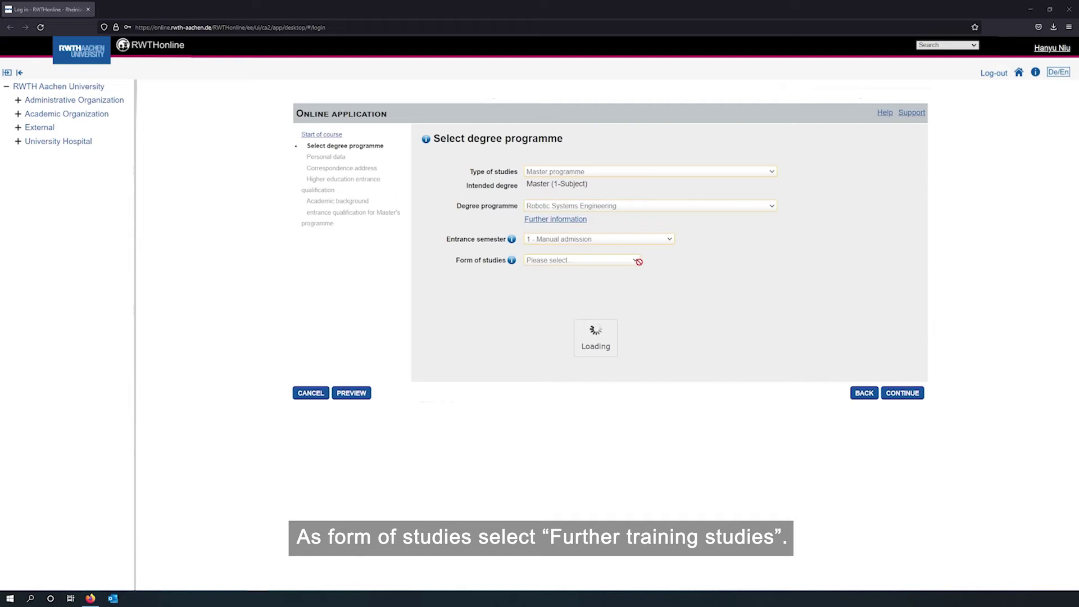
click(637, 260)
click(614, 301)
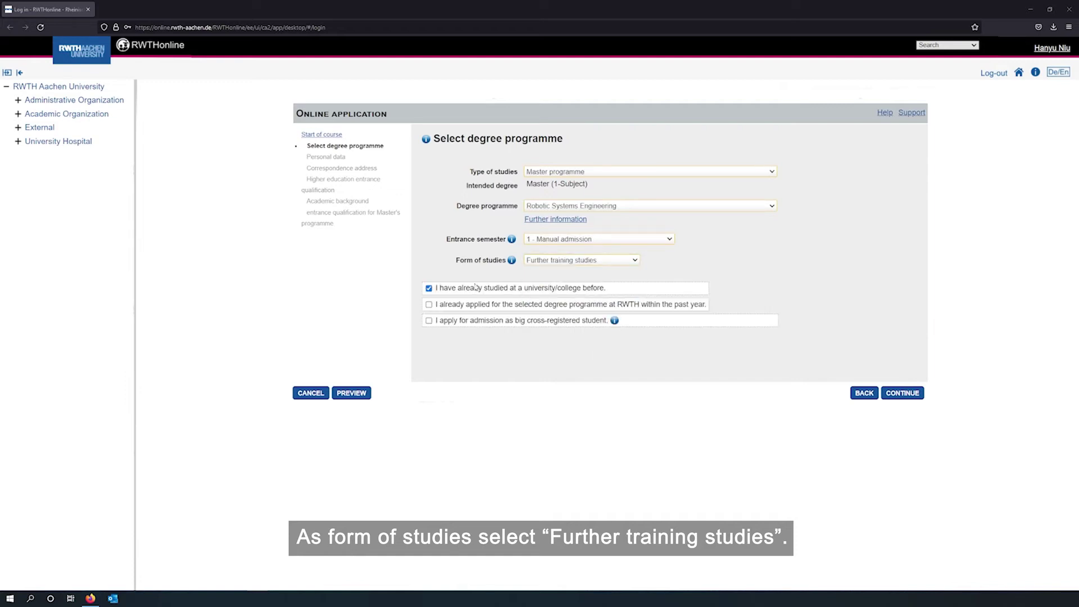
Enter the place of birth, choose China as country of birth, and submit the personal data
click(901, 393)
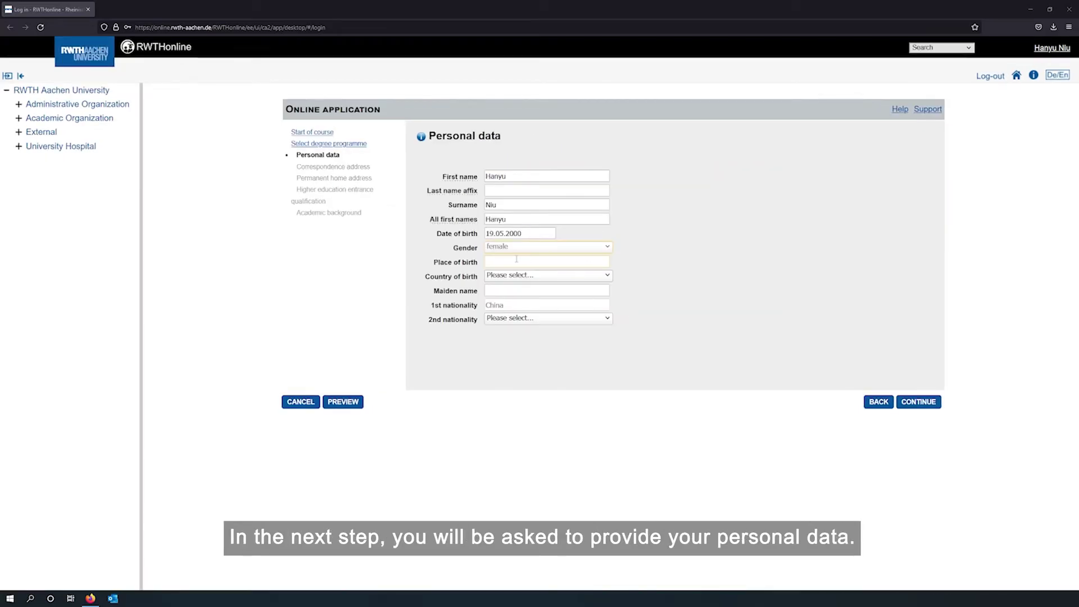
click(497, 263)
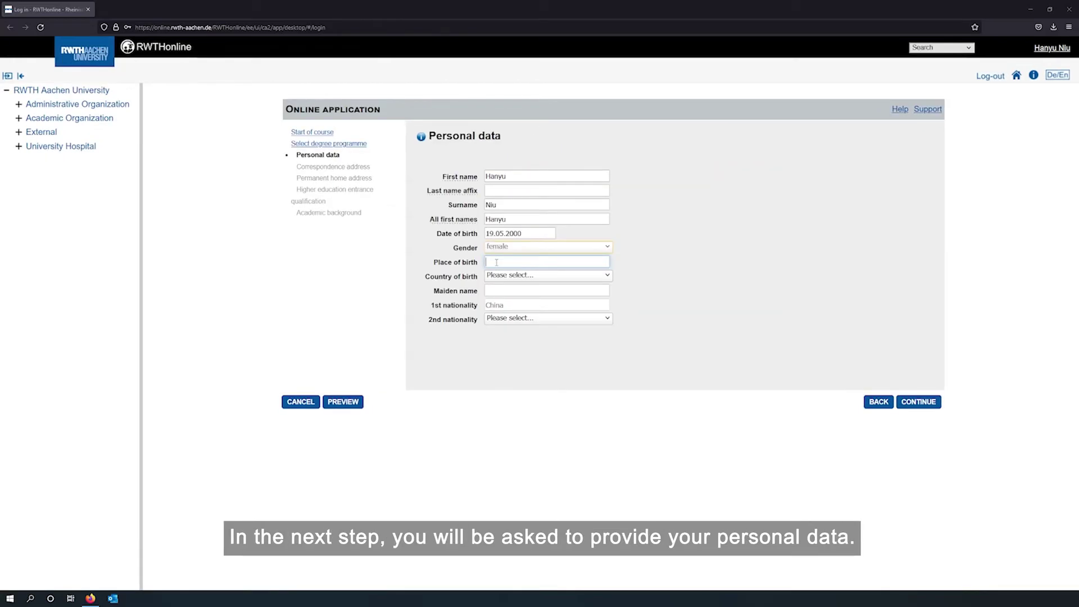
text(Hebi City)
click(608, 275)
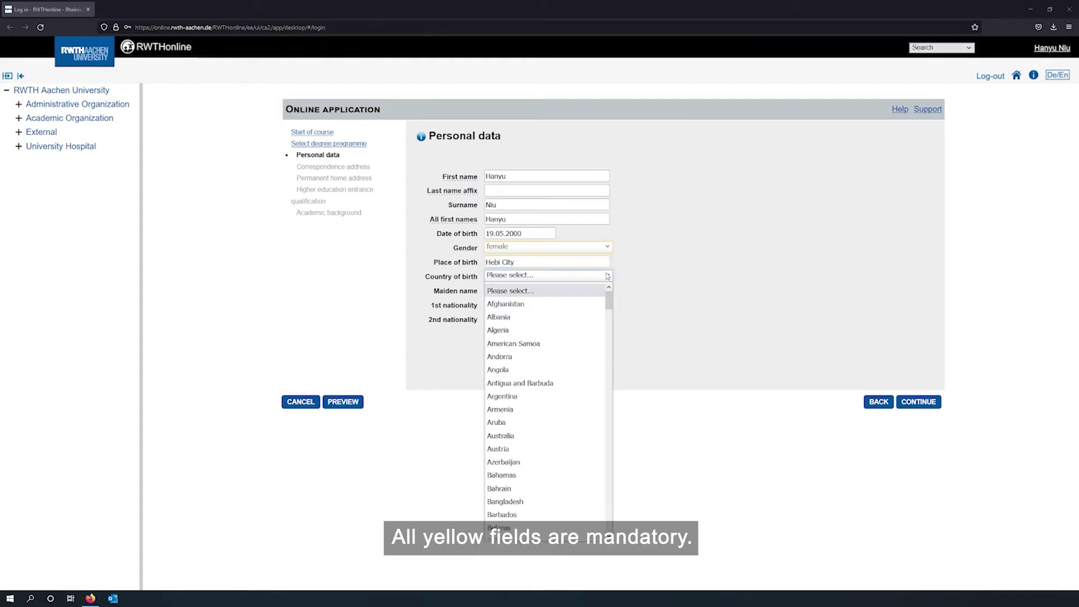
key(Down)
key(Down)
key(Down)
key(Down)
key(Down)
key(Down)
key(Down)
key(Down)
key(Down)
key(Down)
key(Down)
key(Down)
key(Down)
key(Down)
key(Down)
key(Down)
key(Down)
key(Down)
key(Down)
key(Down)
key(Return)
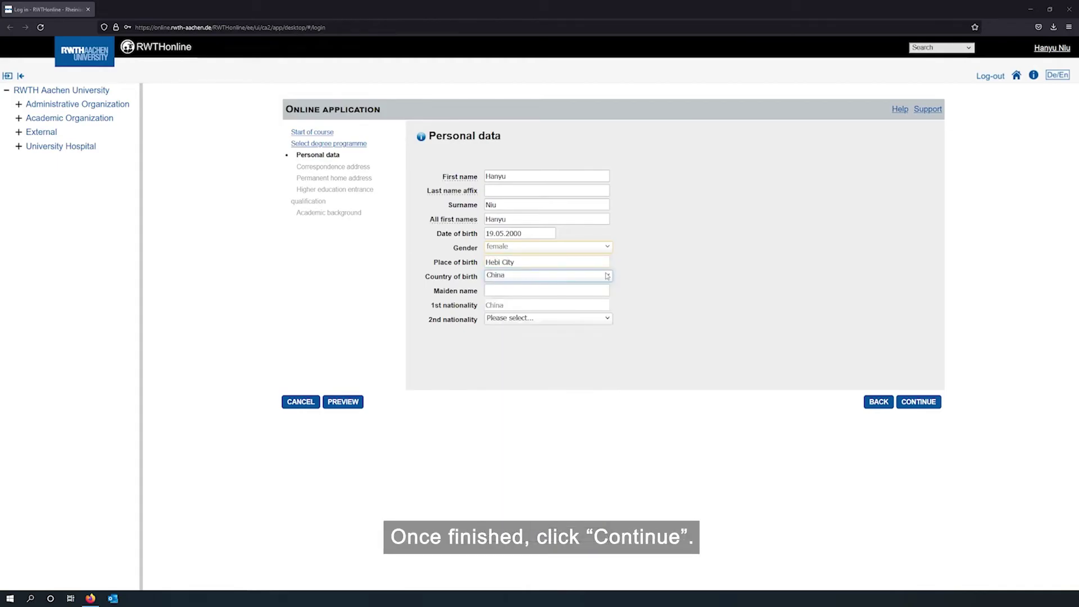
click(925, 403)
Enter the street and number, postal code and city of the semester address
click(552, 233)
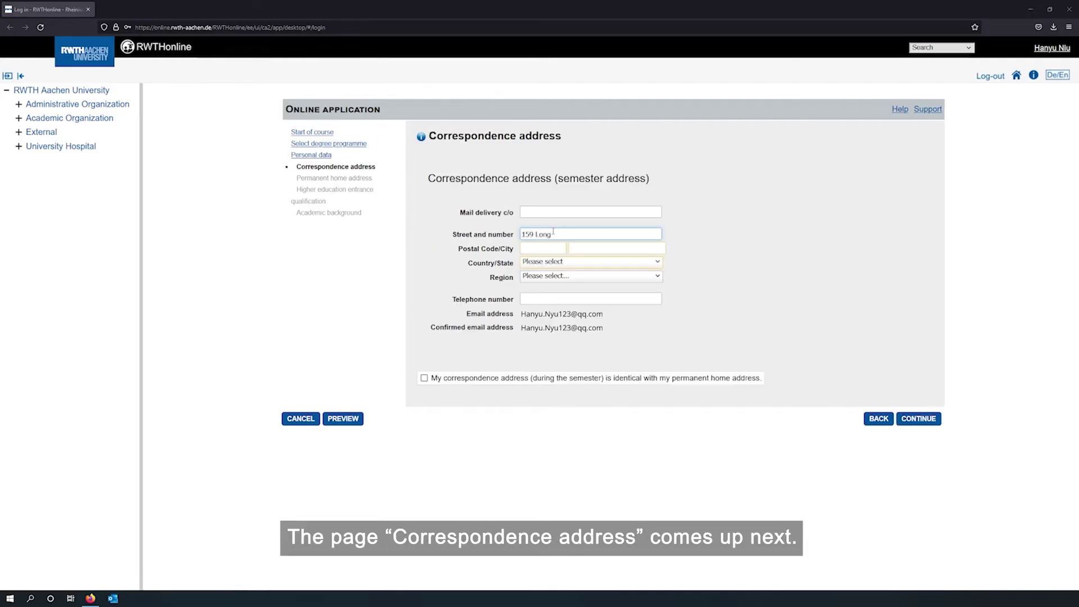
click(533, 248)
text(1)
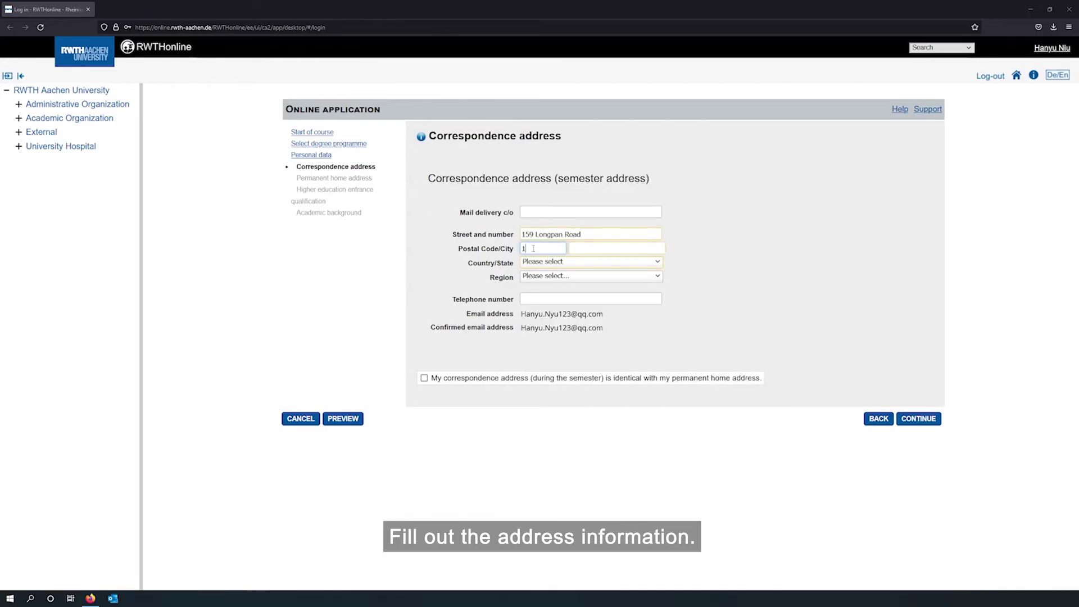
text(2358)
click(636, 245)
text(Nanjing)
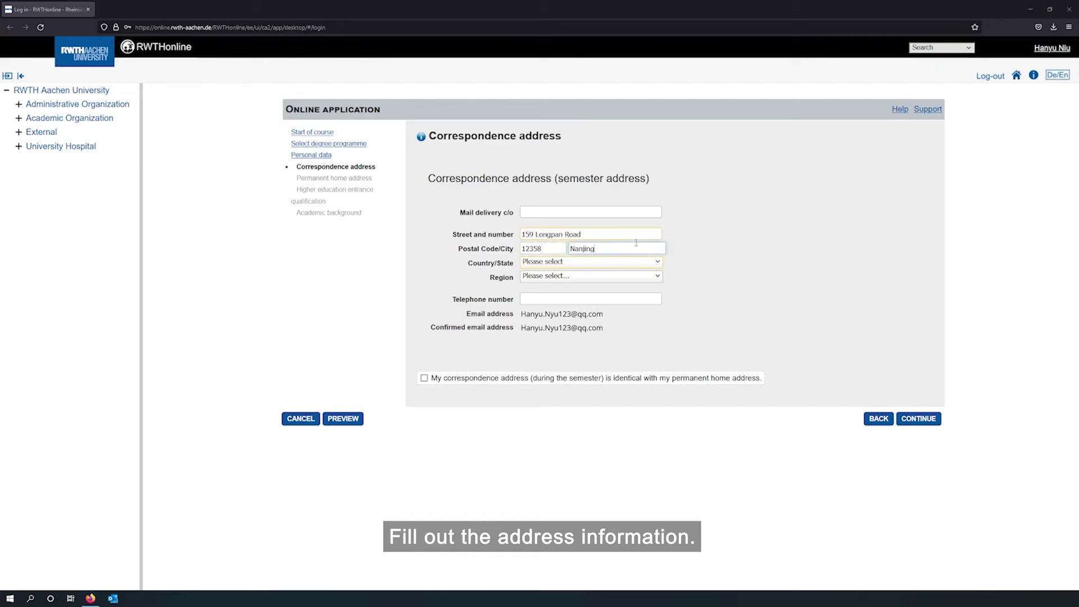
Set the address country to China and region Jiangsu, mark it identical to the home address, and continue
click(605, 262)
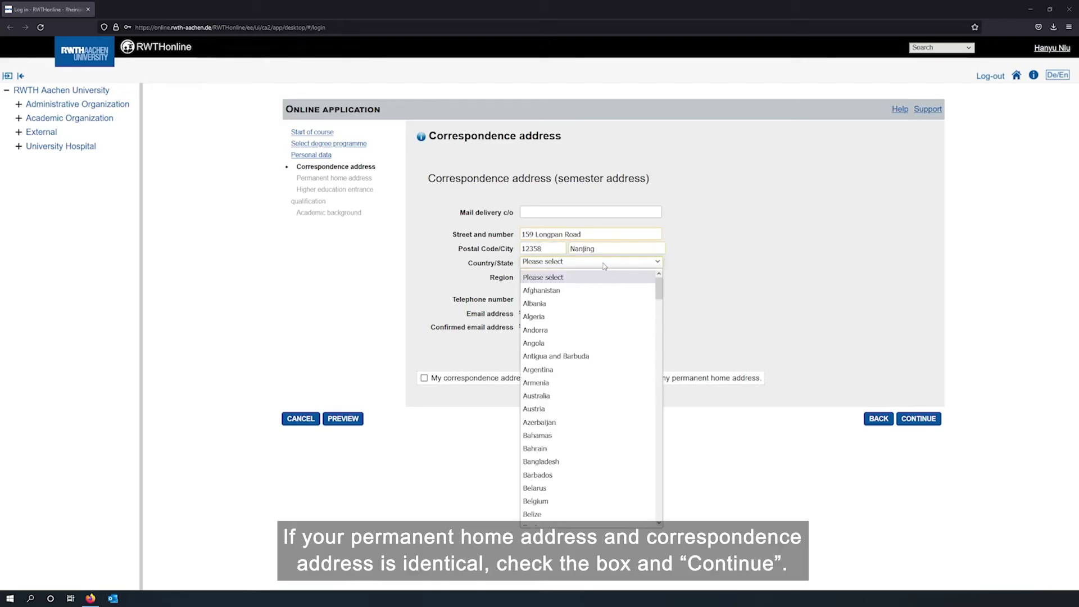
scroll(587, 393, down, 10)
click(540, 428)
click(576, 277)
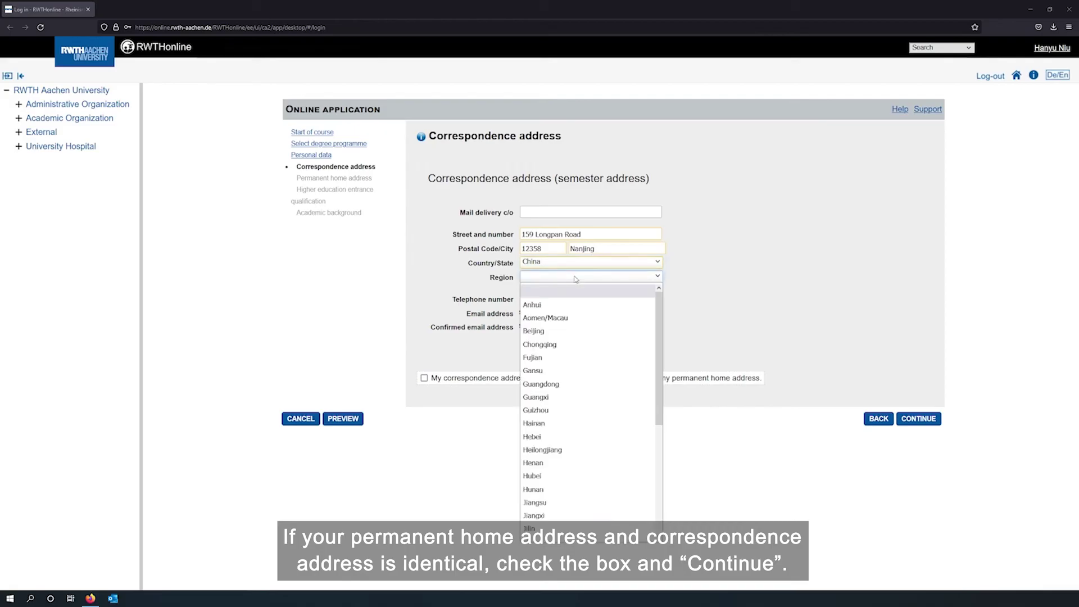
scroll(562, 422, down, 1)
click(536, 496)
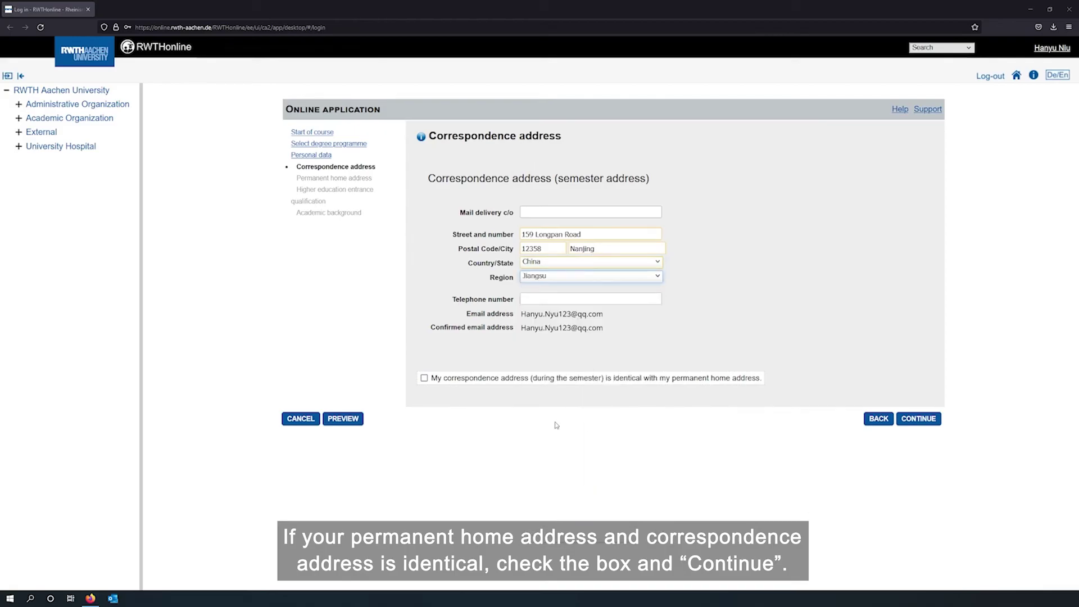
click(424, 377)
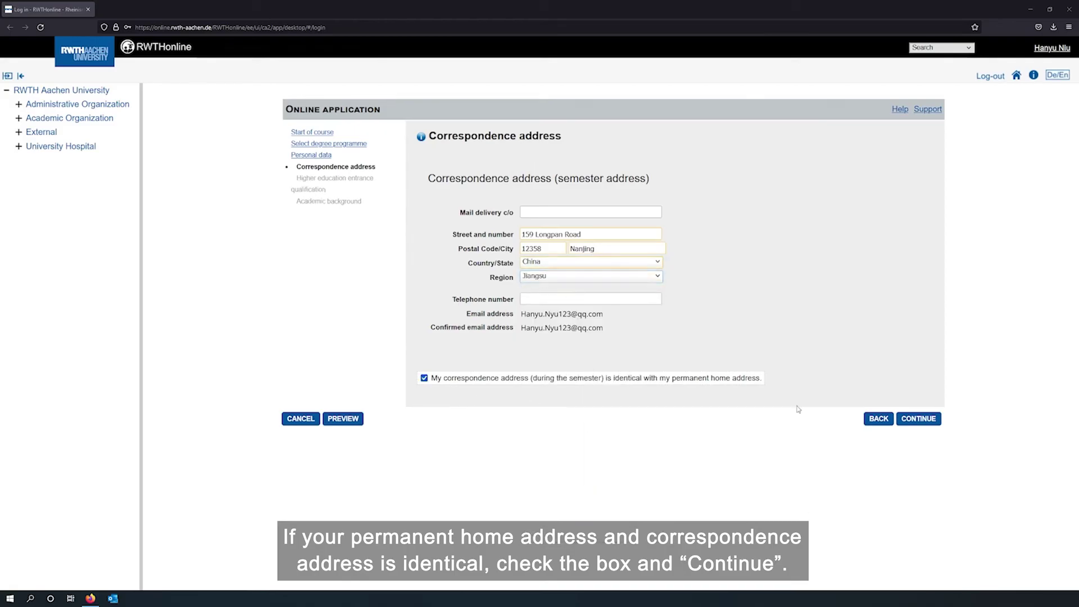
click(933, 421)
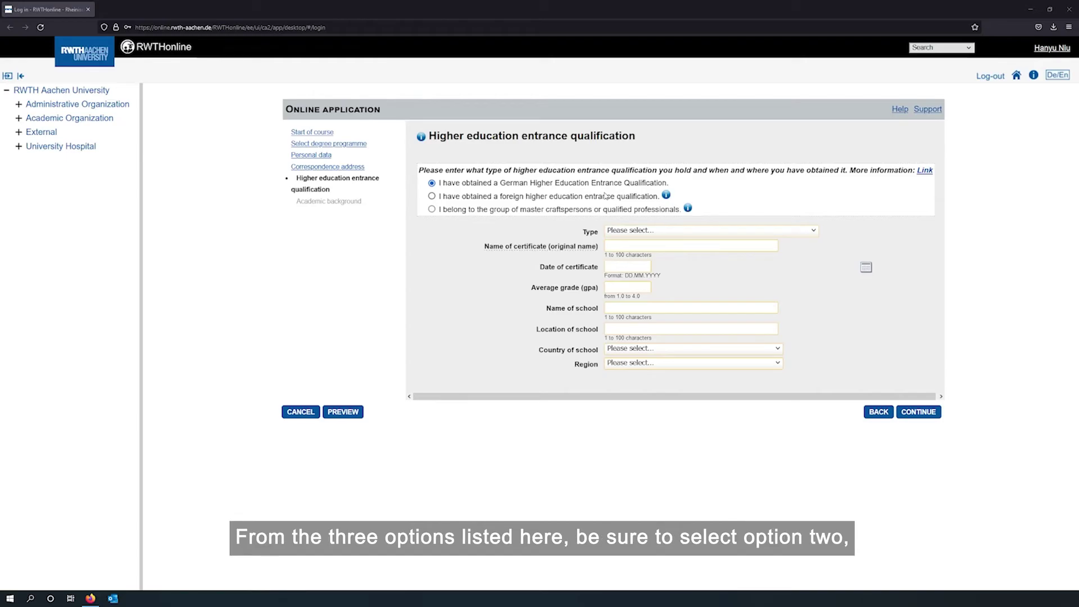
Record a School abroad 'High School Diploma' dated 01.03.2018 with average grade 2.79
click(432, 196)
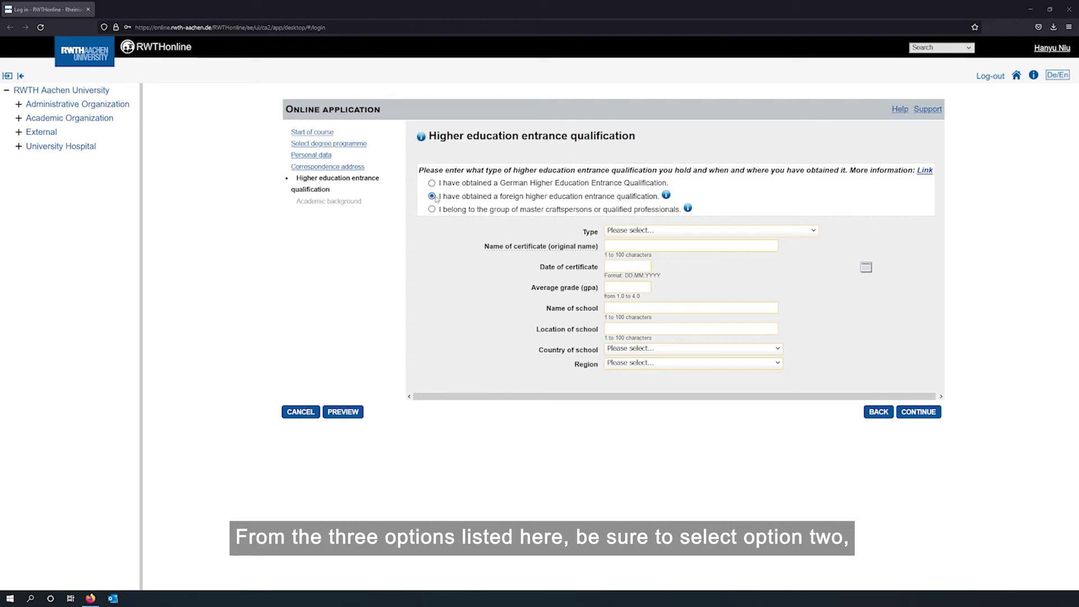
click(815, 231)
click(708, 282)
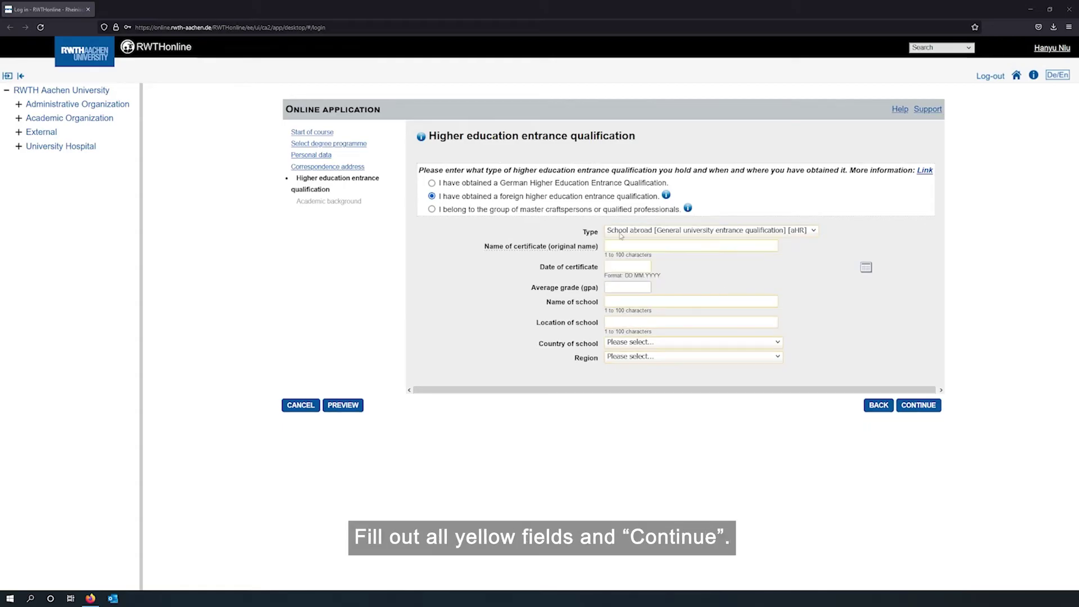
click(619, 245)
text(High School Diploma)
key(Tab)
text(01.03.2018)
key(Tab)
text(2.79)
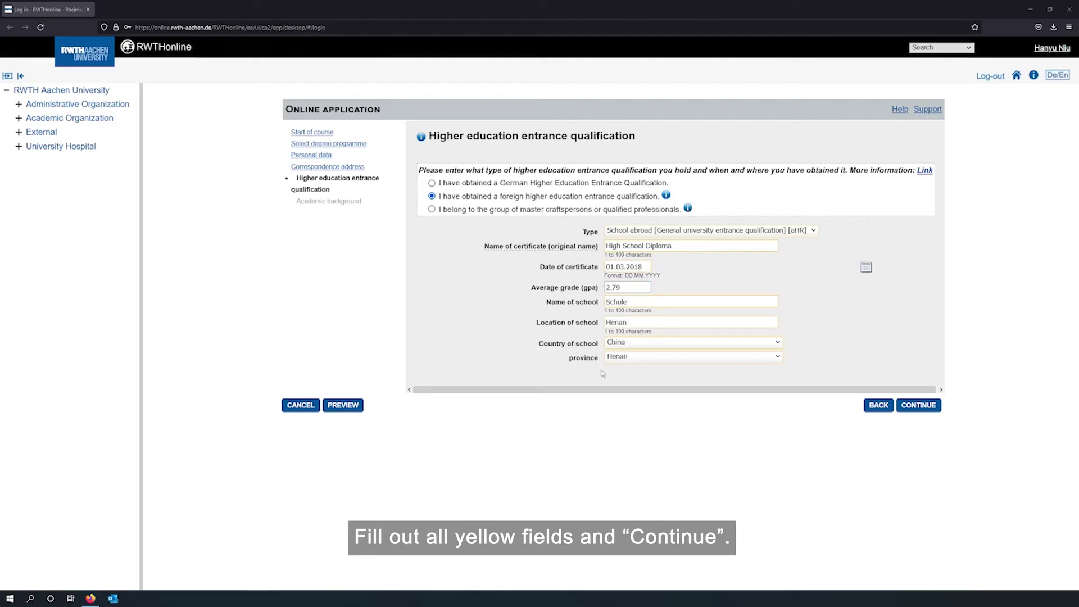
click(924, 406)
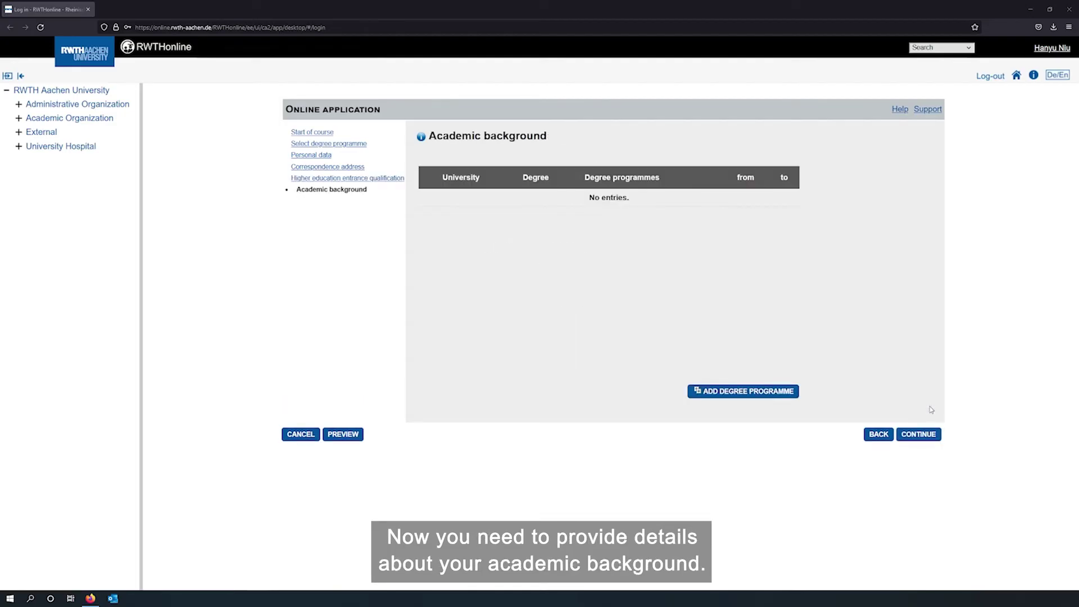
Add a degree programme entry with Nanjing Tech University, China as the institution
click(716, 397)
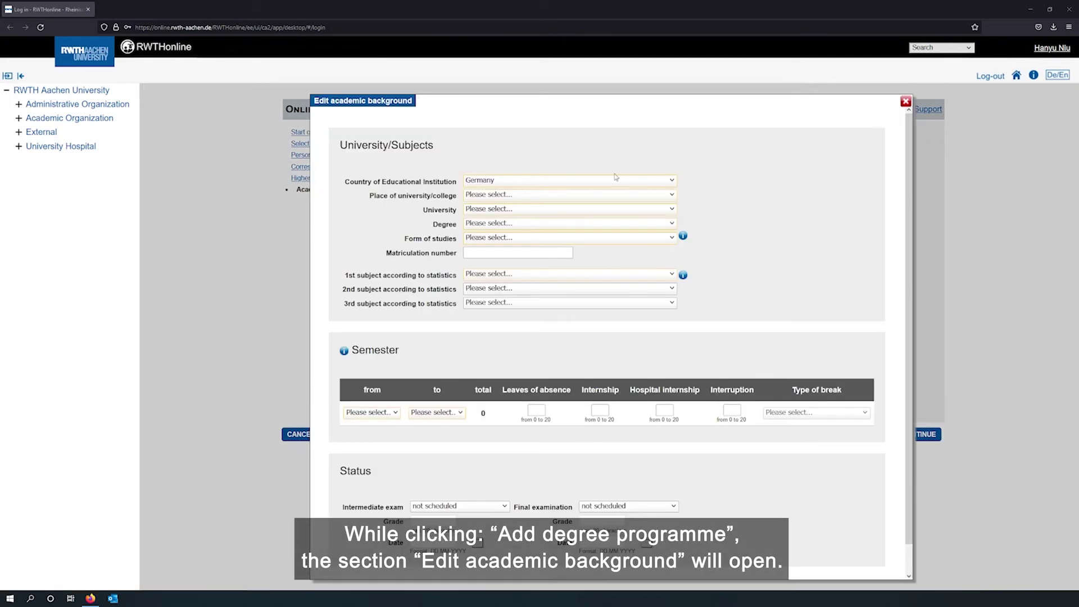
click(671, 181)
key(c)
key(c)
key(c)
key(c)
key(c)
key(c)
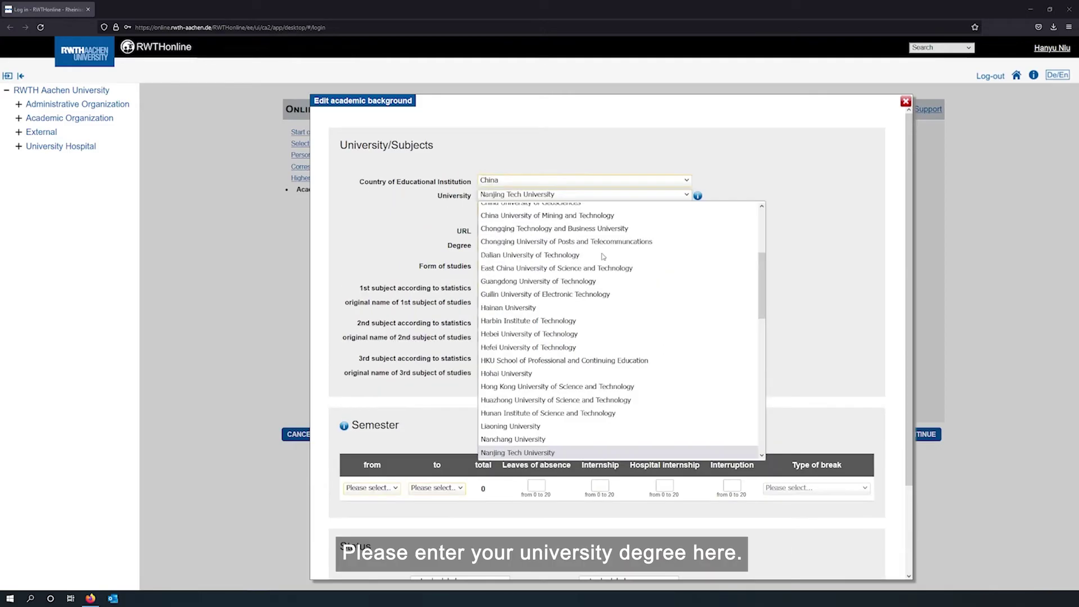
key(Down)
key(Down)
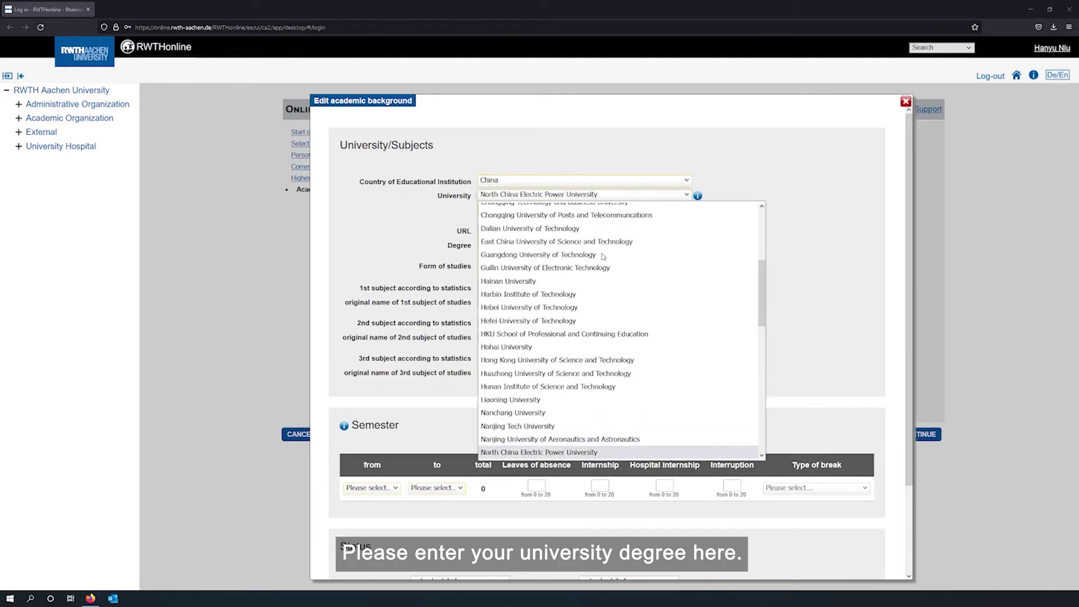
key(Up)
key(Up)
key(Return)
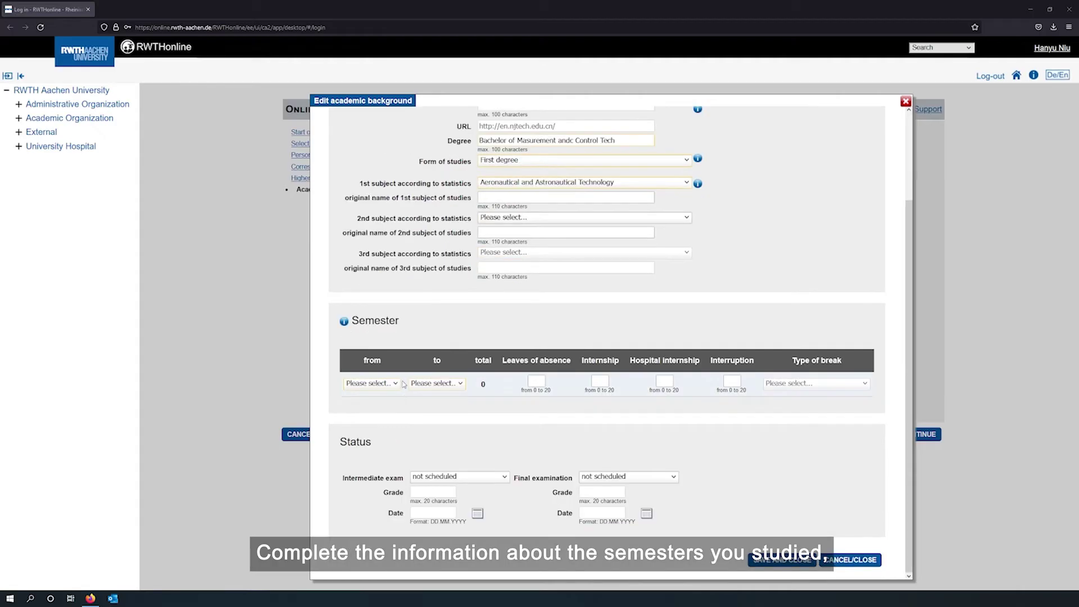
Set WS2018/19 to SS2022, final exam passed with grade 2.79/4.5 on 17.06.2022, and save
click(371, 383)
click(373, 251)
click(437, 383)
click(423, 158)
click(628, 477)
click(631, 517)
click(610, 490)
text(2.79)
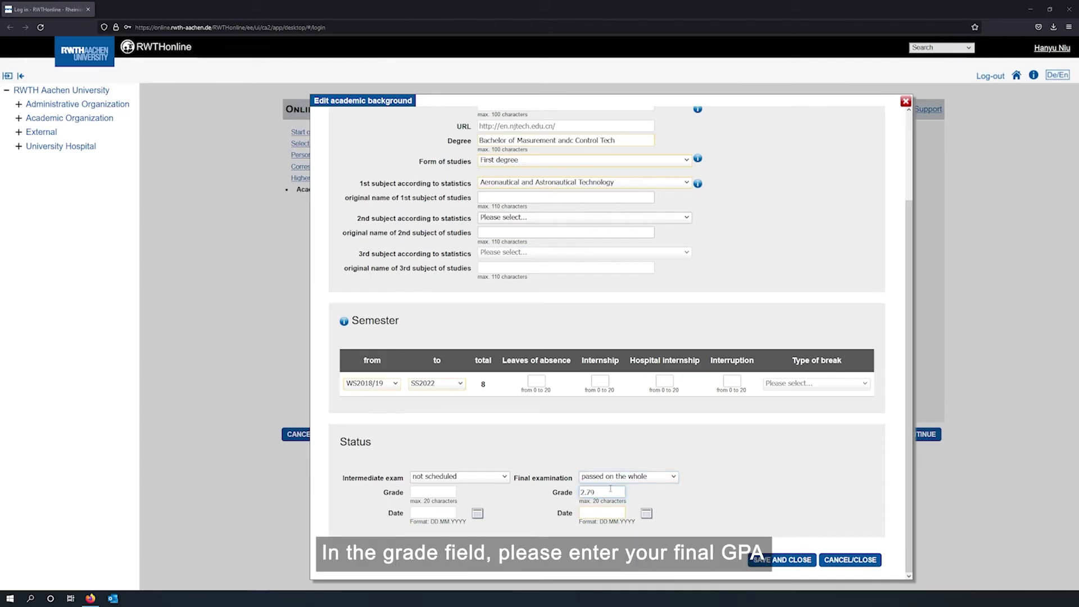
text(/4.5)
click(595, 515)
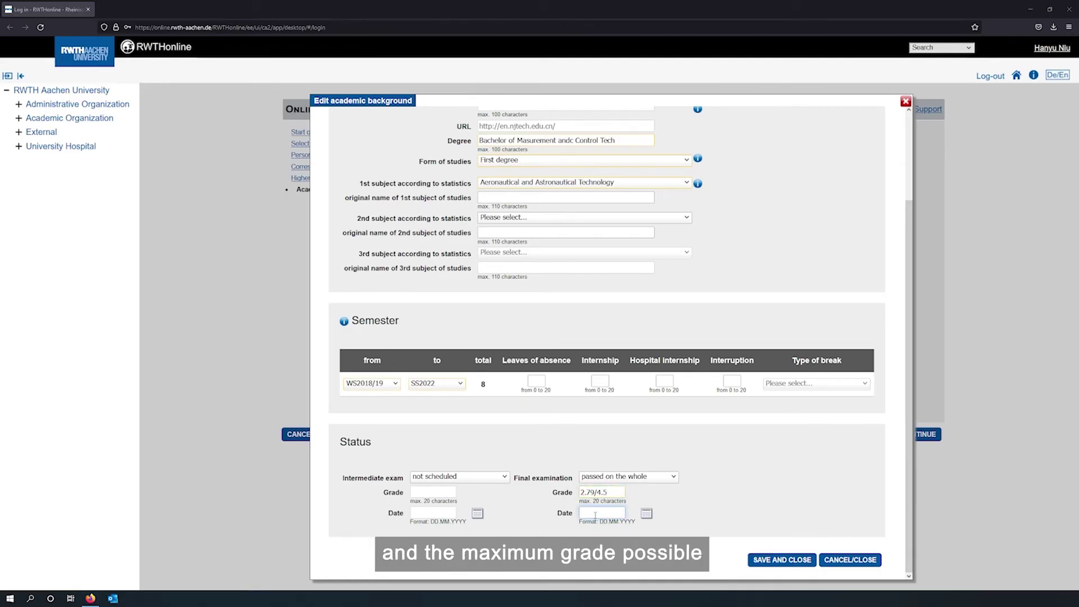
text(17.062022)
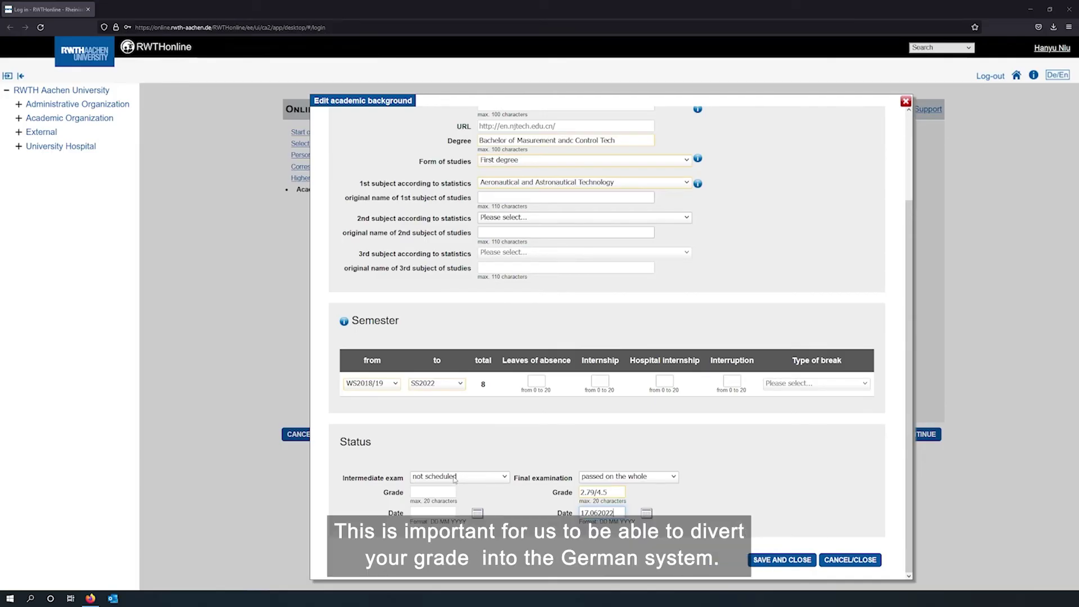
click(787, 564)
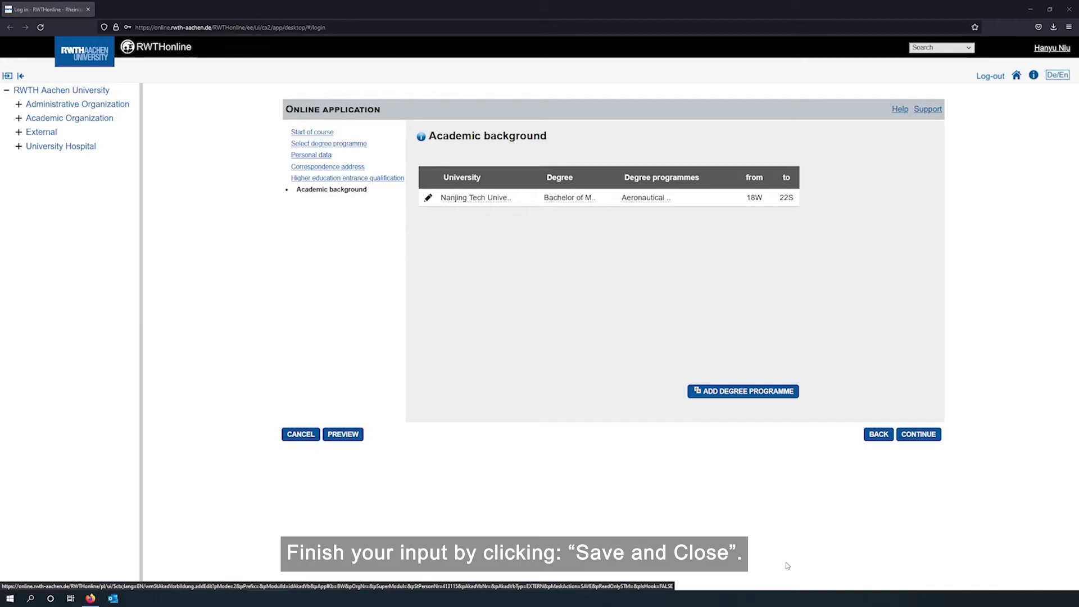
Upload Motivation.pdf as the scholarship document
click(929, 435)
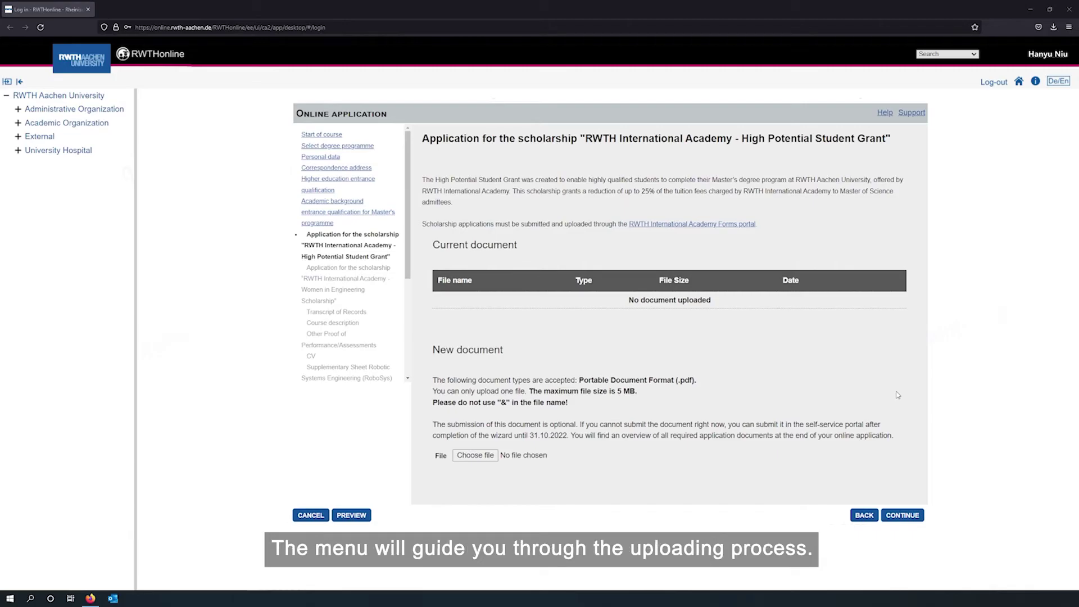
click(476, 456)
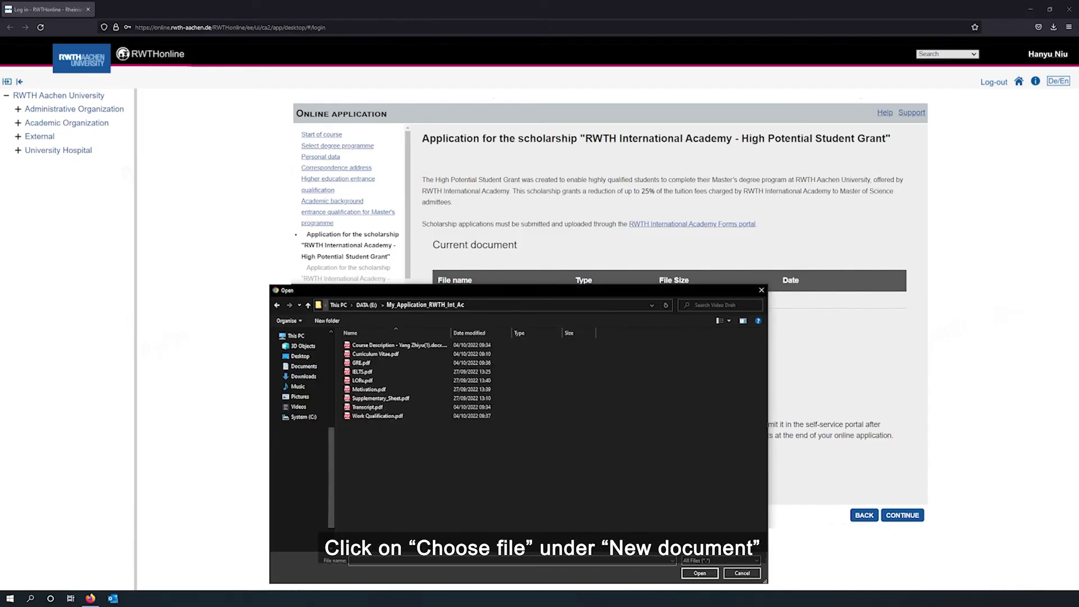
click(398, 389)
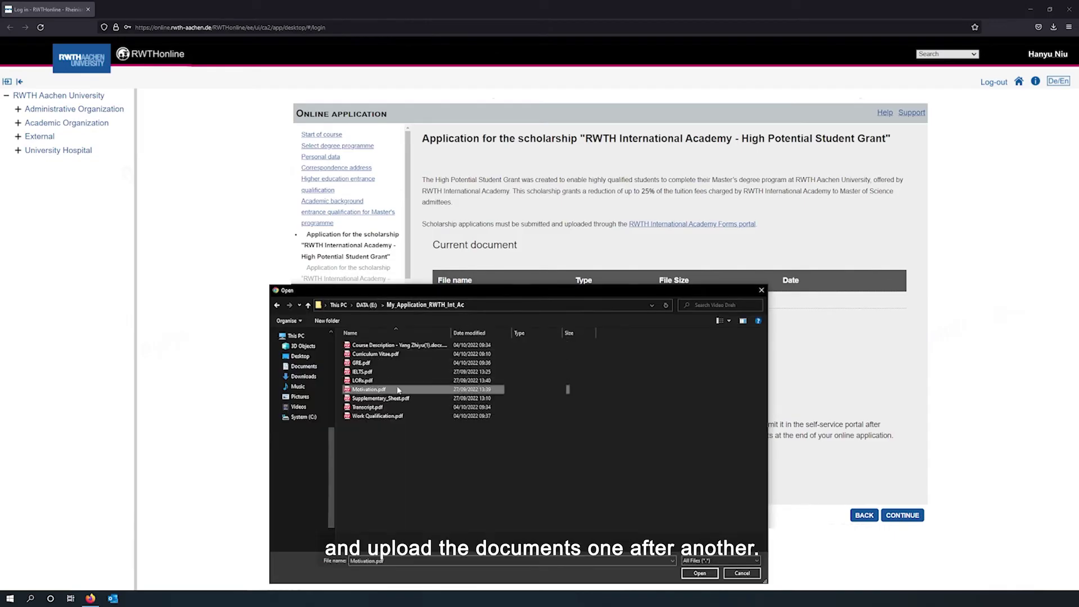
double_click(397, 389)
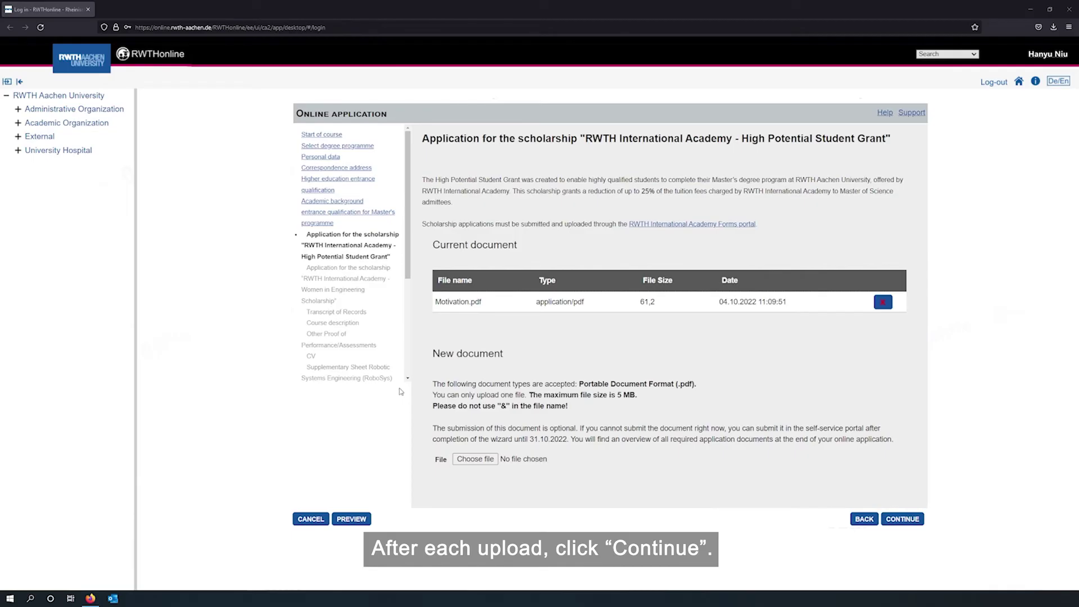
click(902, 518)
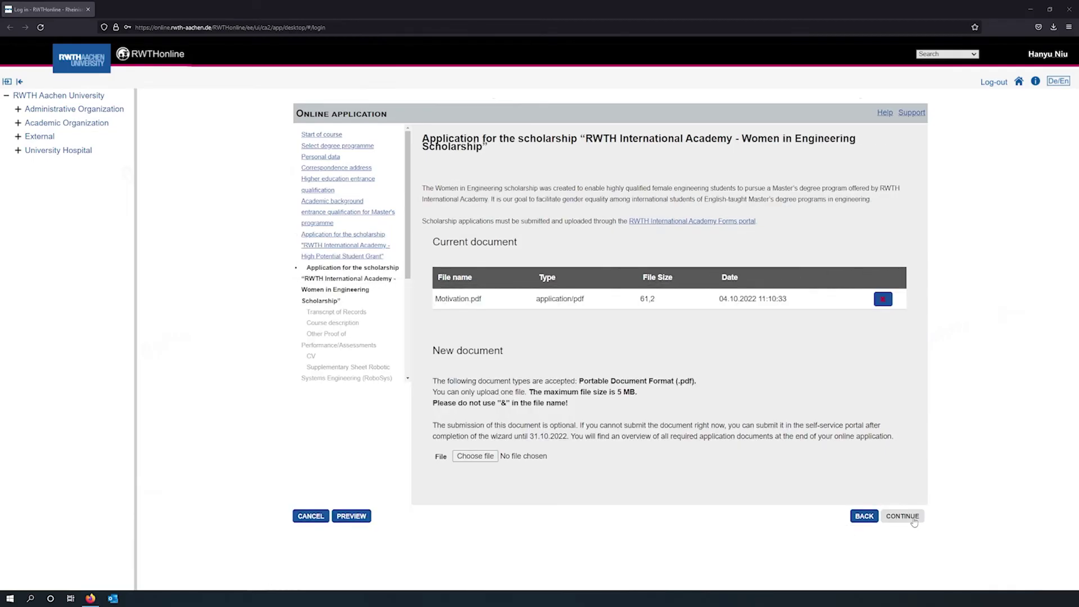
Upload the transcript of records and the course description PDFs
click(904, 513)
click(471, 495)
double_click(388, 482)
click(899, 555)
click(471, 495)
double_click(393, 345)
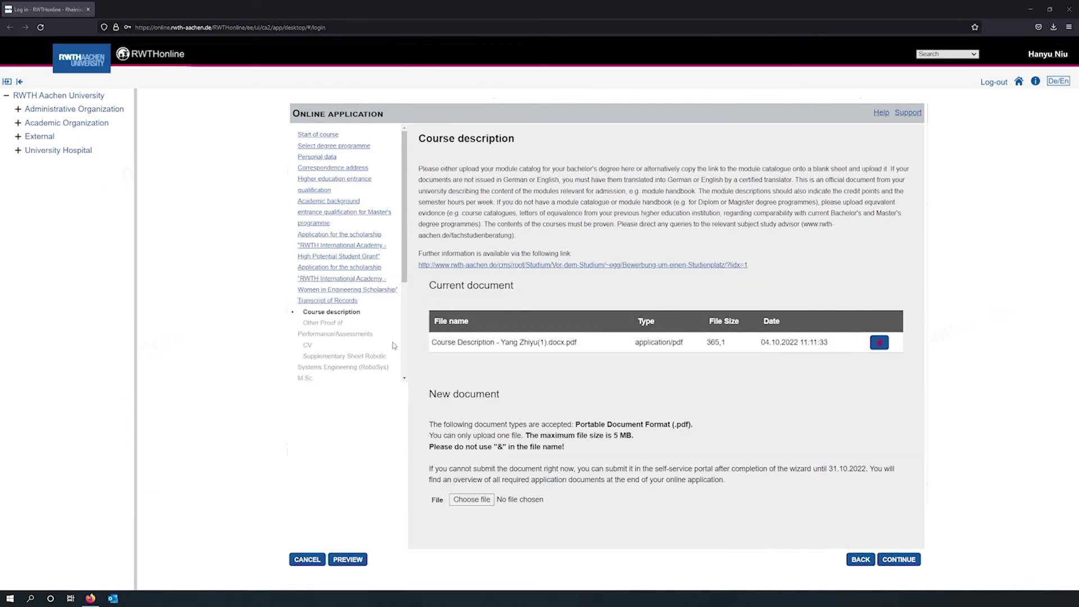
Upload IELTS.pdf as proof of performance and Curriculum Vitae.pdf as the CV
click(899, 559)
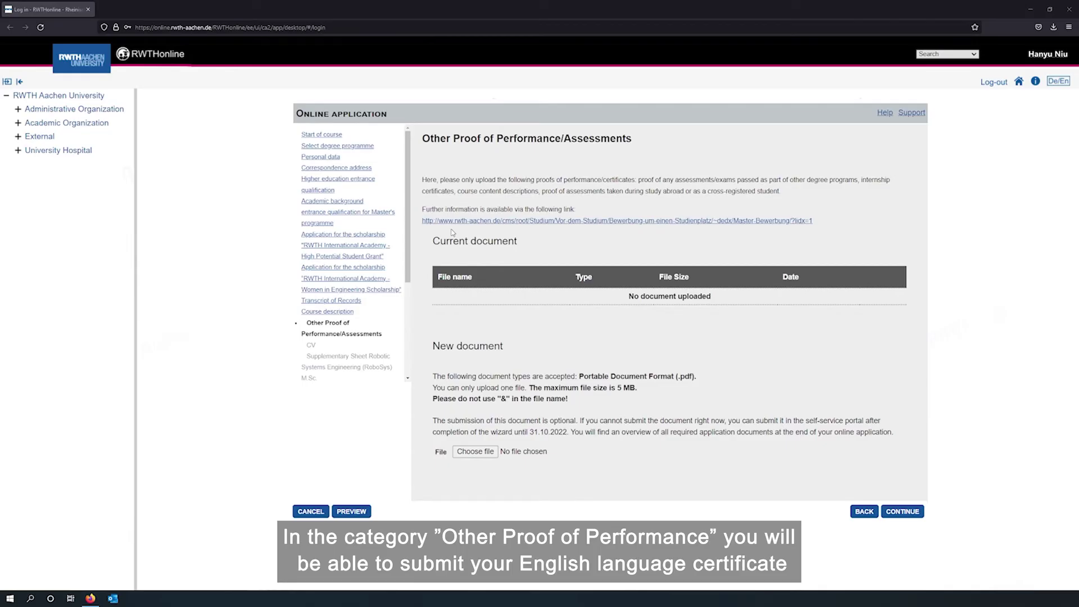
click(475, 451)
double_click(363, 372)
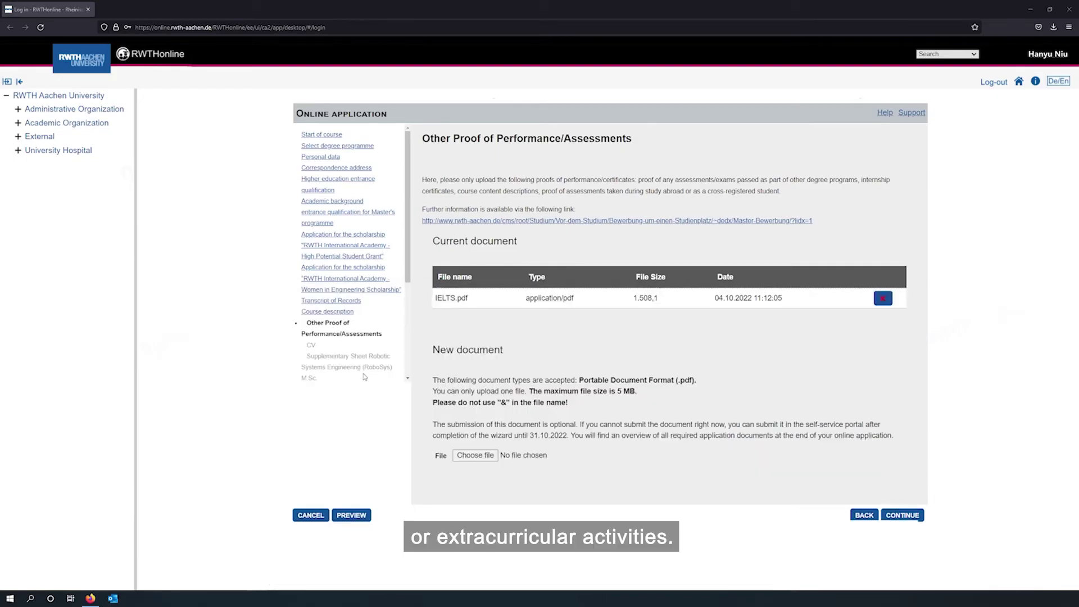
click(902, 511)
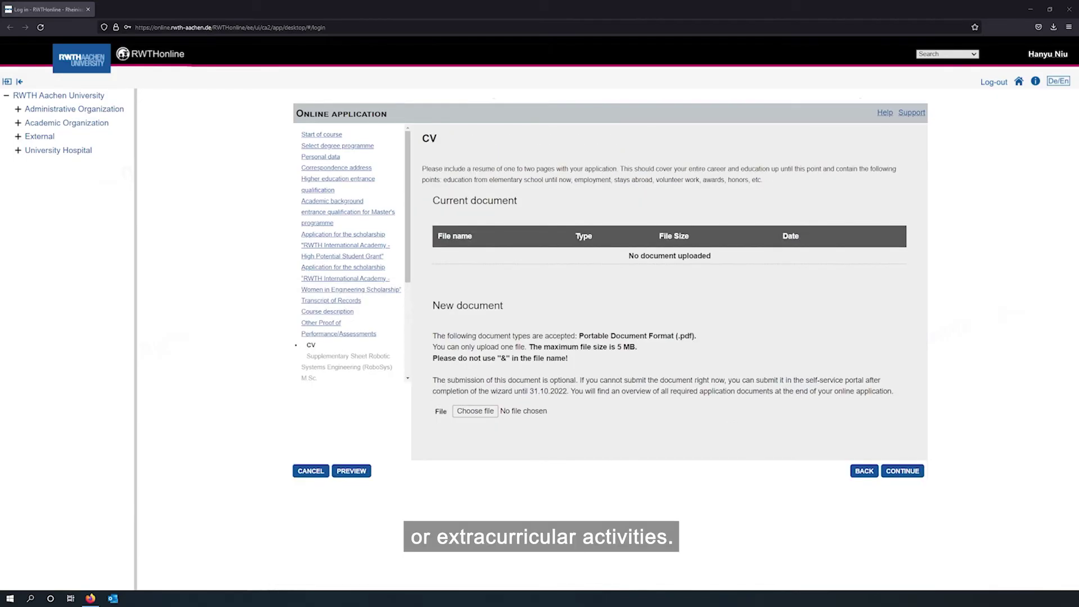
click(475, 411)
double_click(371, 354)
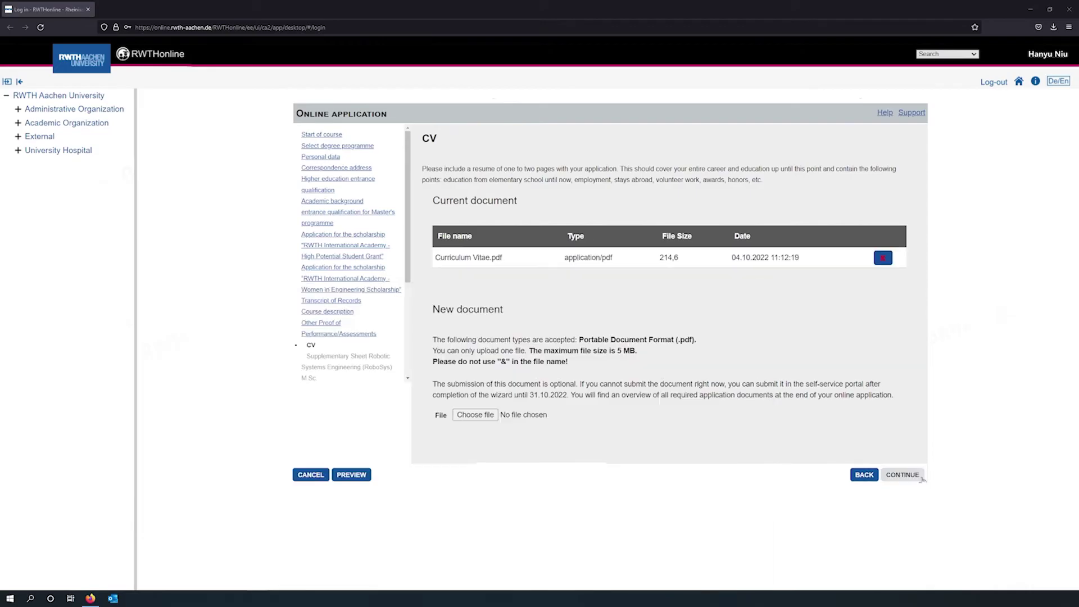
click(899, 475)
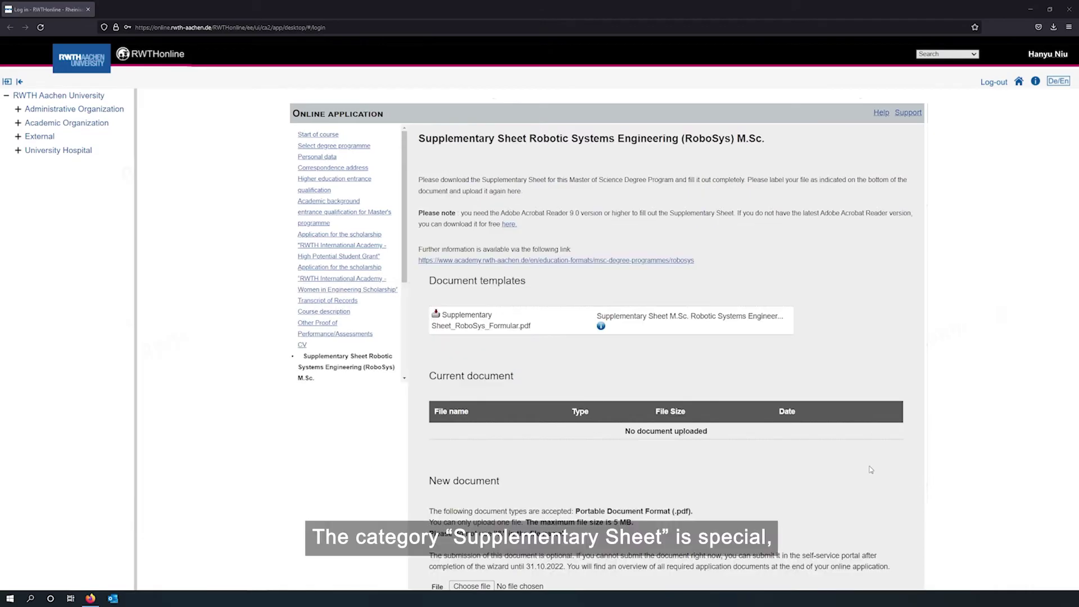
scroll(870, 469, down, 1)
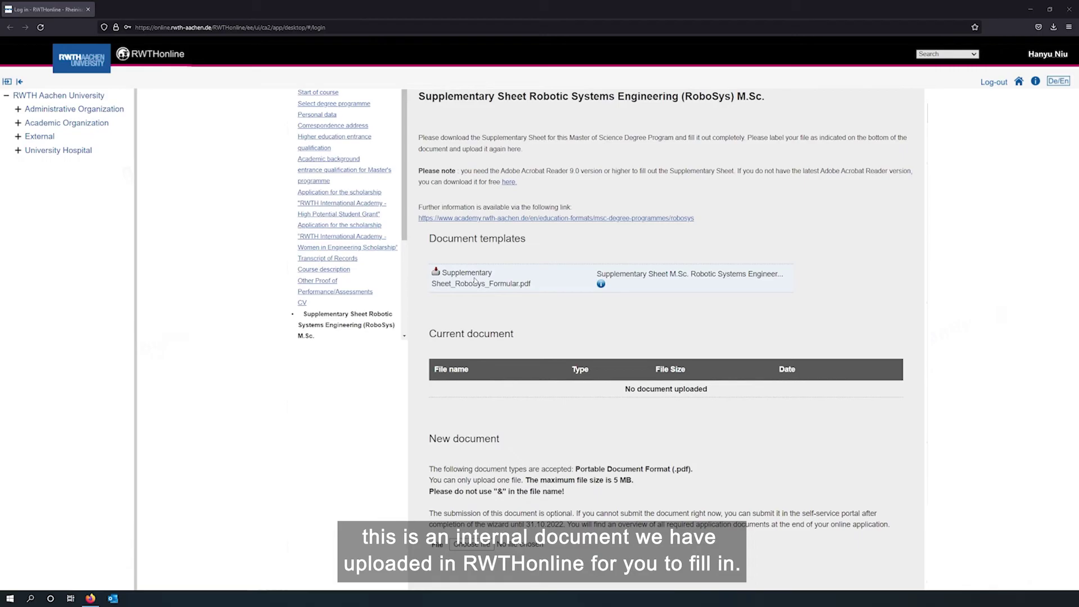
Download the RoboSys supplementary sheet template and bring up Firefox's save dialog for the filled PDF
click(475, 281)
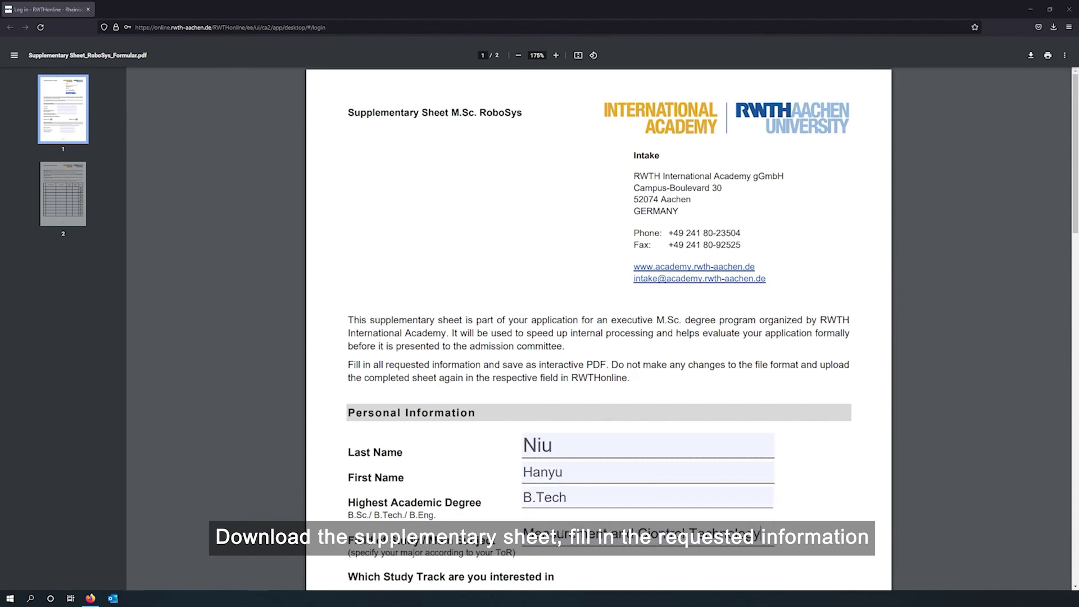
scroll(598, 329, down, 5)
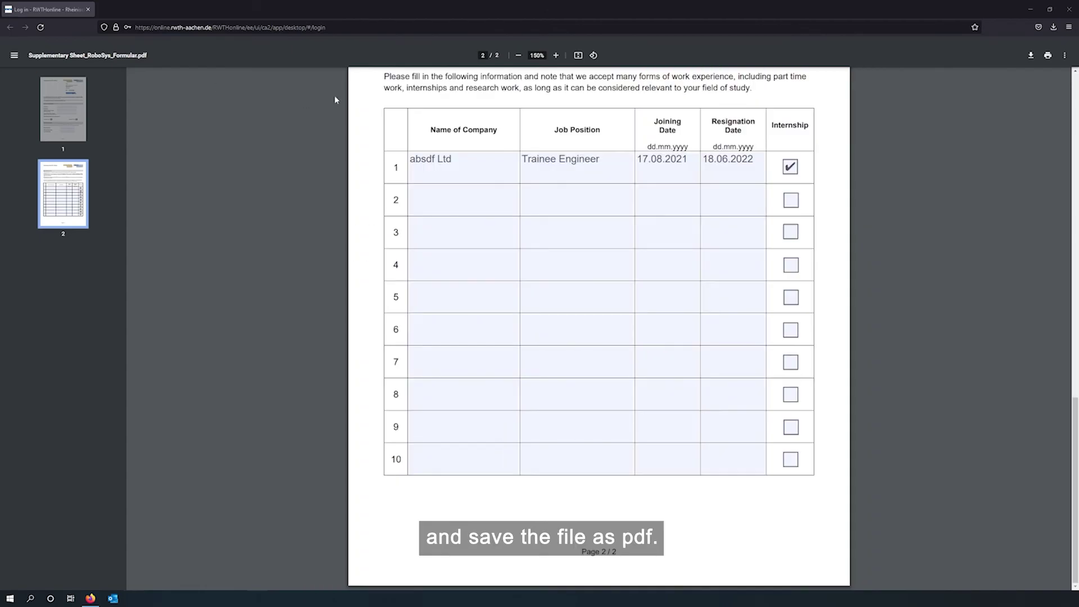
click(1030, 55)
click(1029, 79)
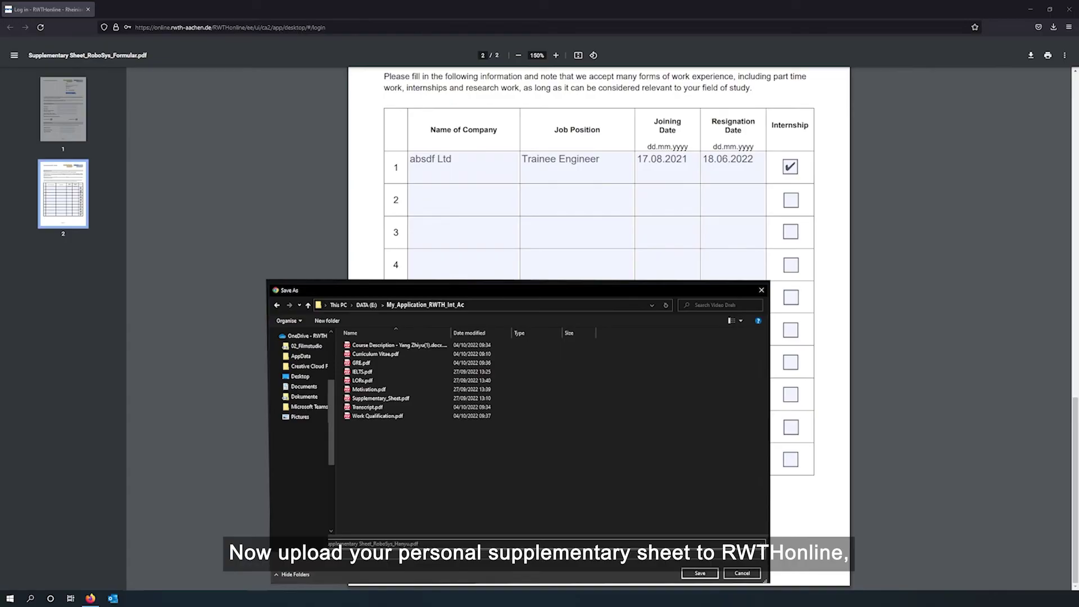
Save the filled supplementary sheet, upload it to the application, and continue to English language skills
click(699, 573)
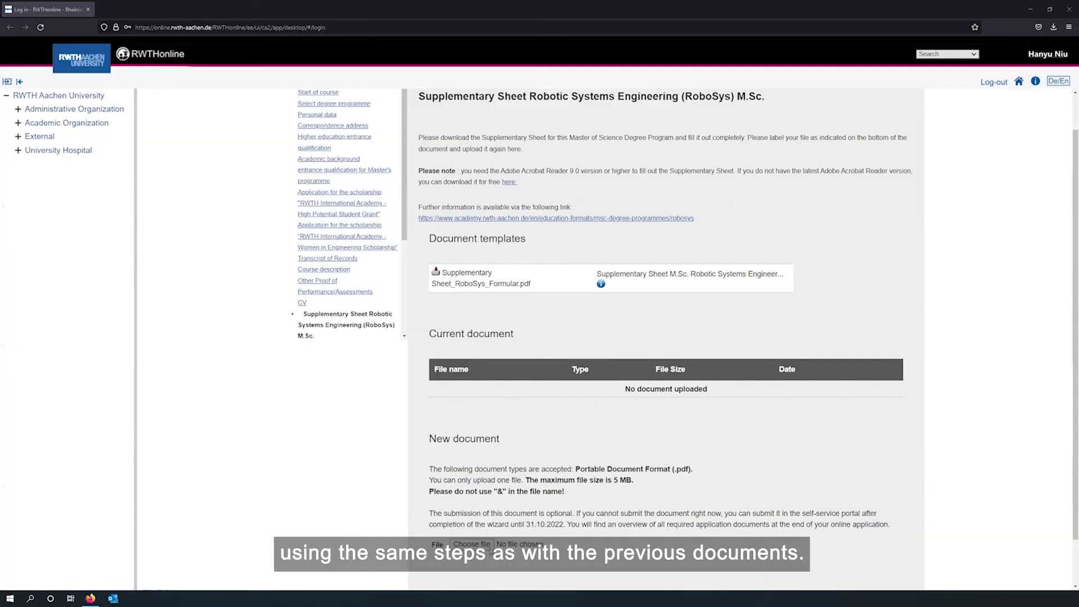
click(488, 546)
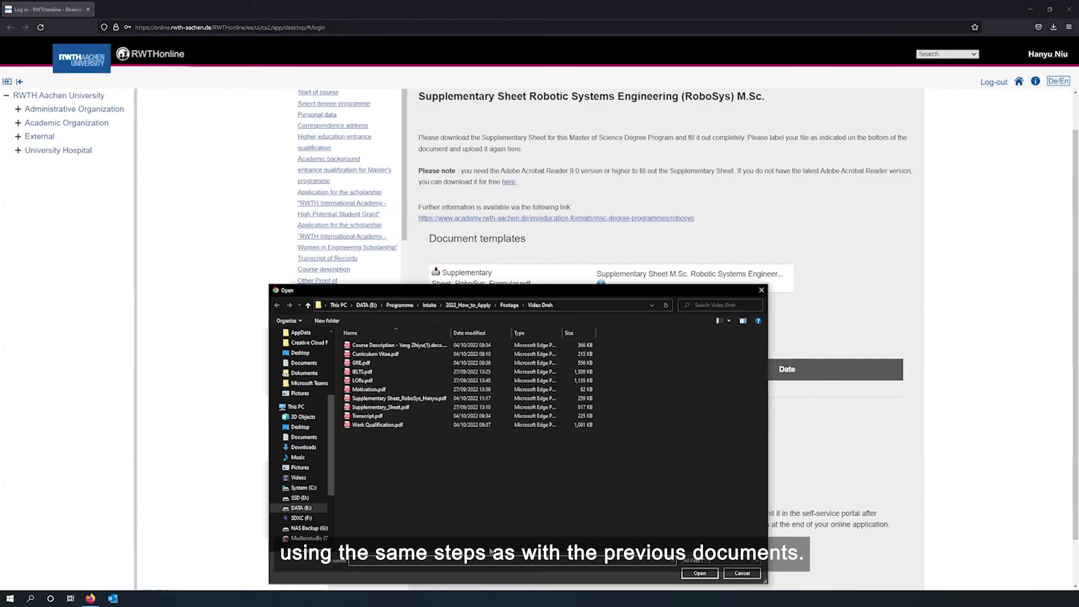
double_click(422, 398)
scroll(423, 399, down, 3)
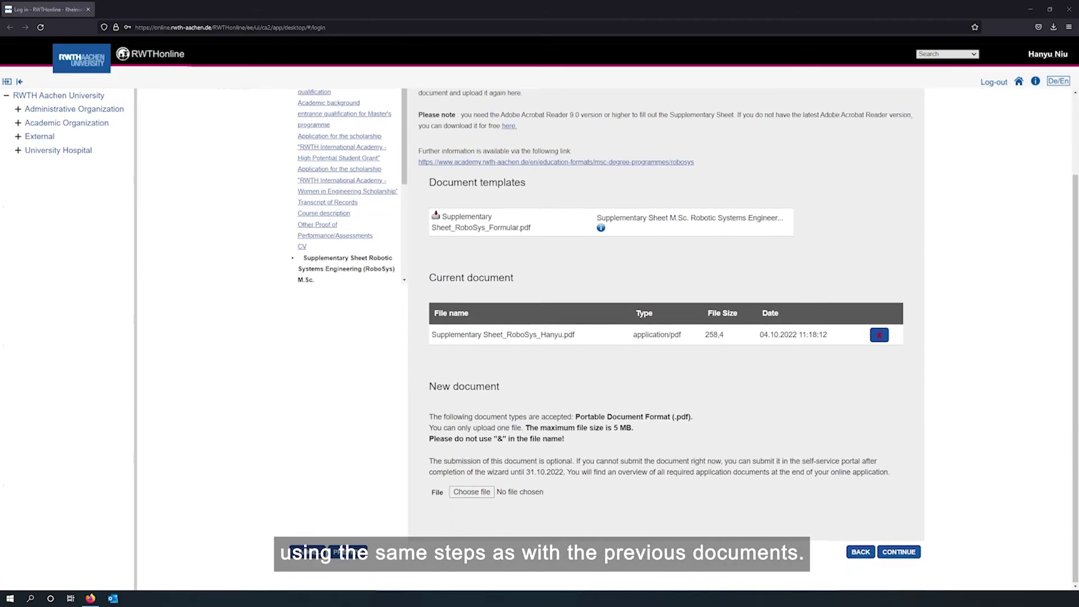
click(898, 554)
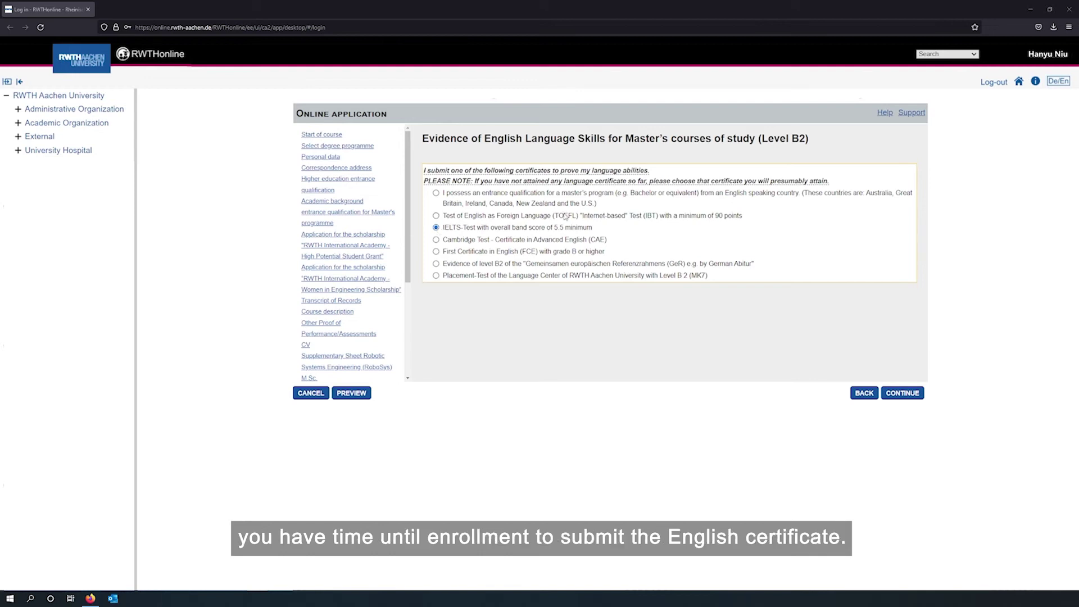
Review the application overview, tick the accuracy declaration and send the Master application
click(903, 393)
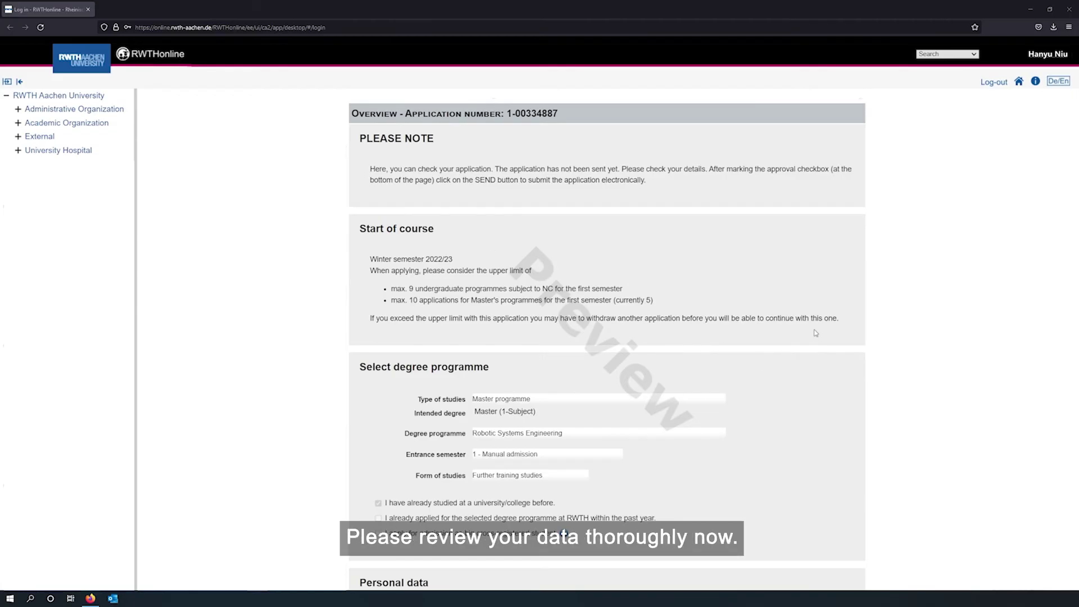
scroll(811, 331, down, 10)
scroll(813, 333, down, 20)
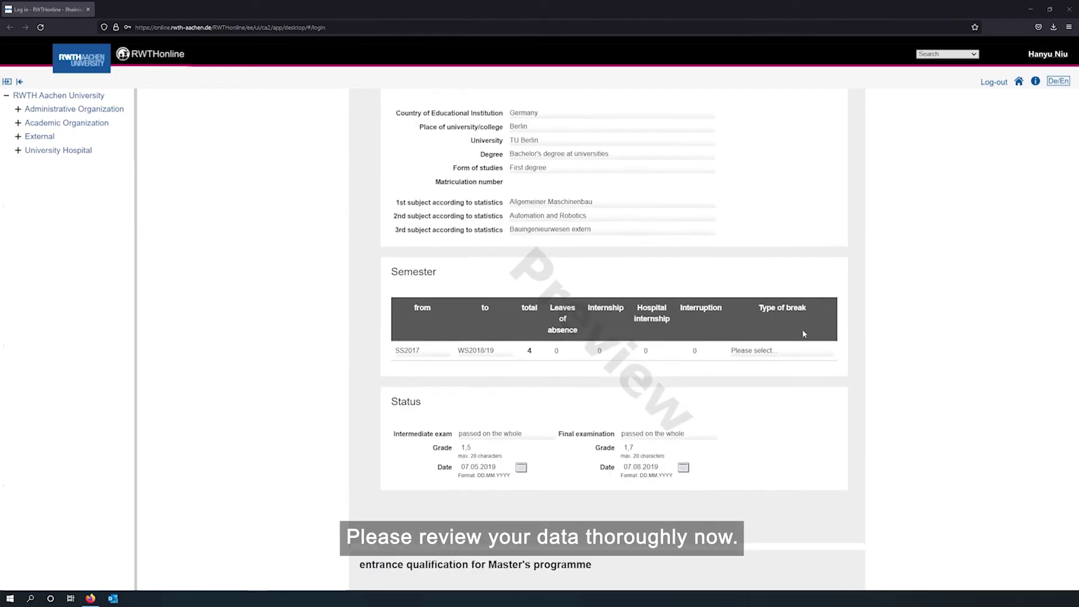
scroll(803, 334, down, 15)
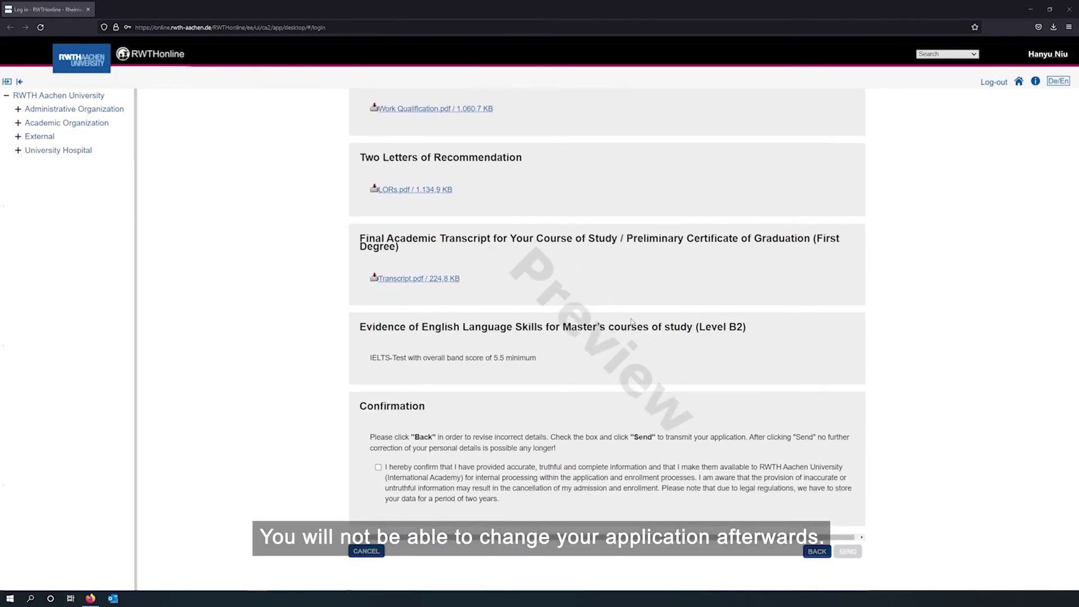
click(378, 467)
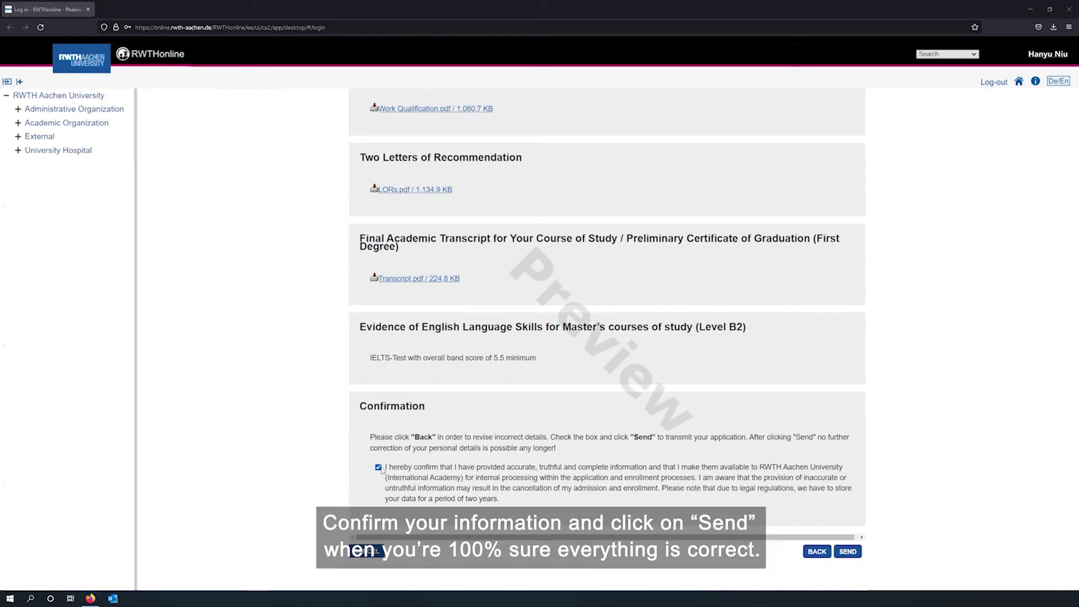
click(848, 552)
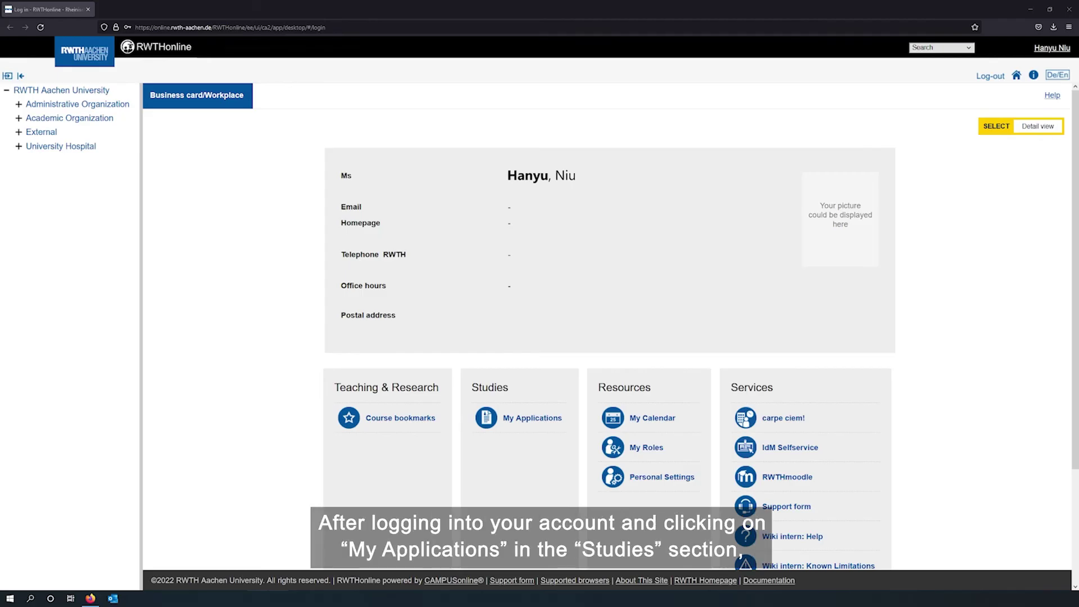
Open My Applications from the Studies section to see the Smart Production Engineering application's status
click(541, 417)
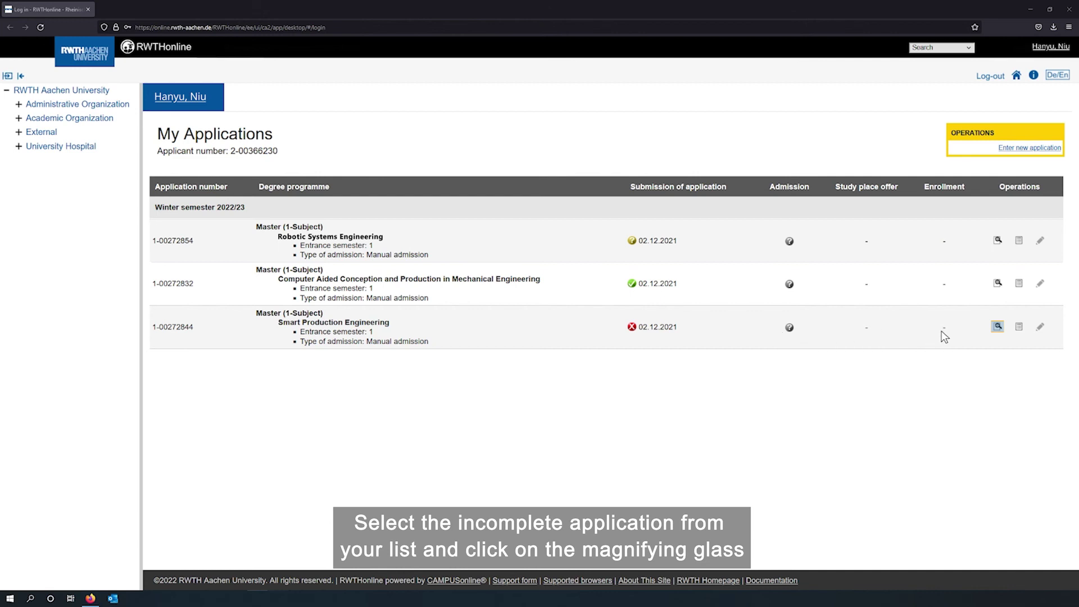
Open the red-crossed application's status and expand the missing Course description upload details
click(998, 328)
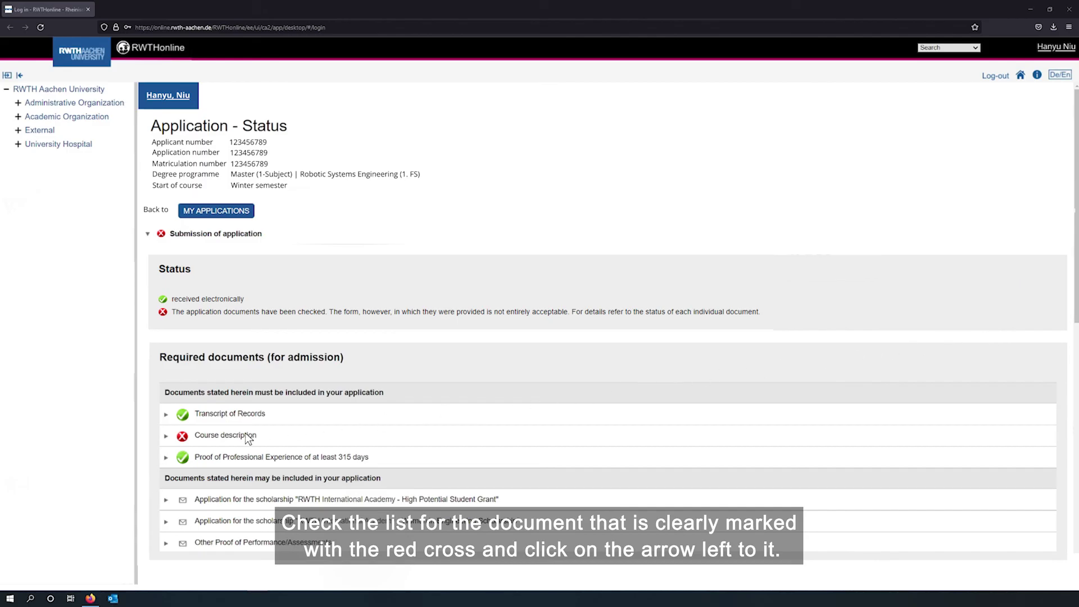
click(165, 436)
scroll(167, 444, down, 3)
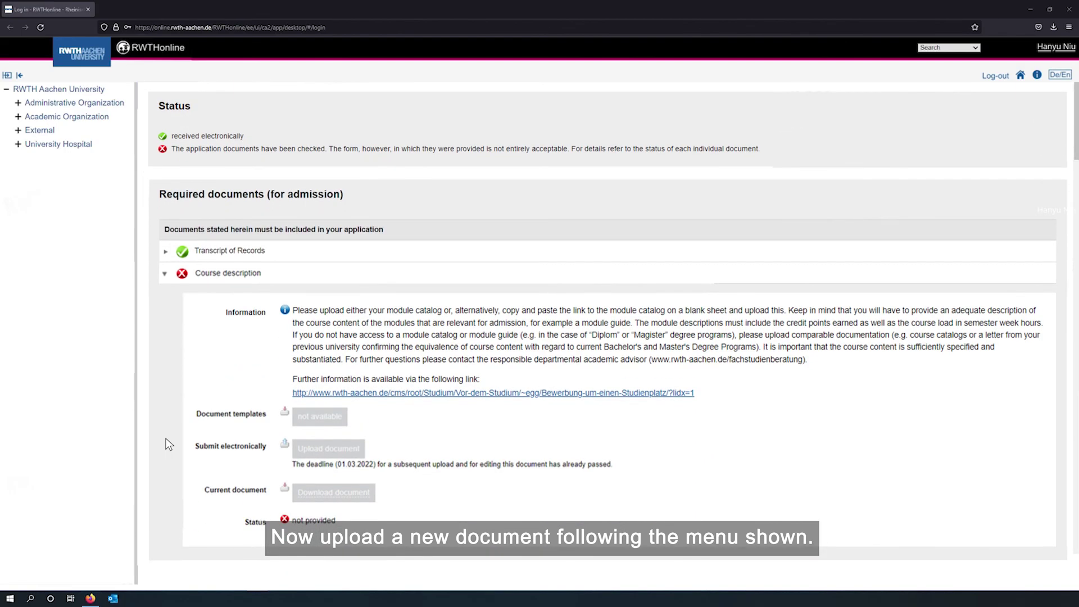